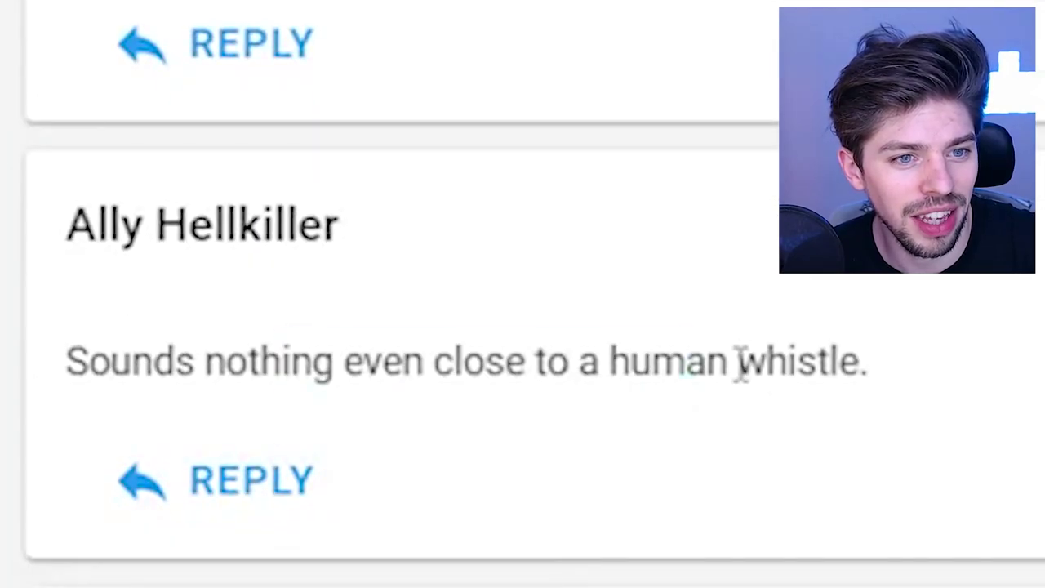
# - Browse the user comments and the FMera FM synth listing on the plugin download site
pyautogui.scroll(-4, 740, 364)
pyautogui.scroll(-4, 361, 555)
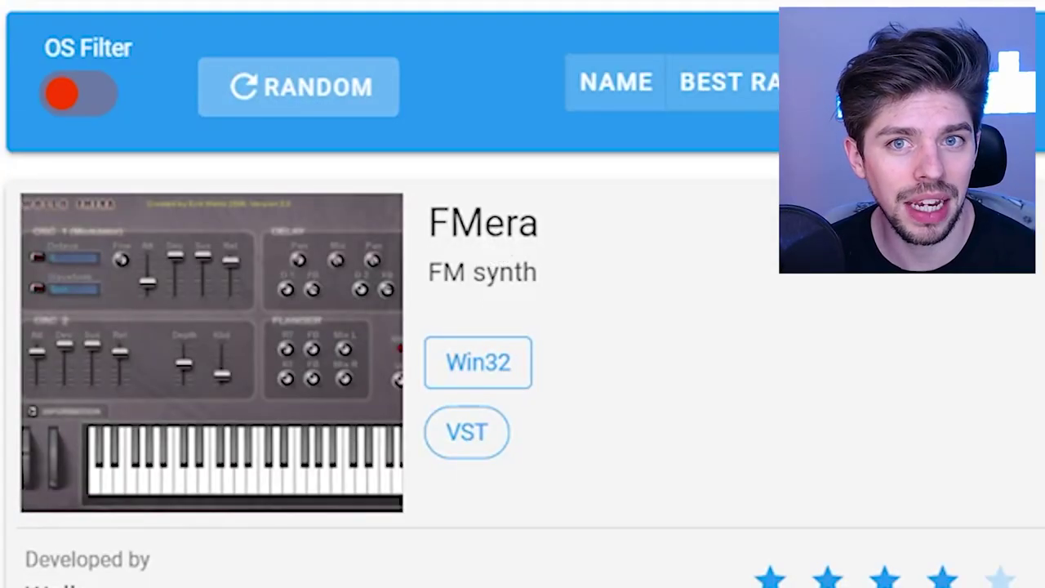
pyautogui.scroll(-15, 309, 428)
pyautogui.scroll(3, 312, 428)
pyautogui.scroll(-6, 313, 63)
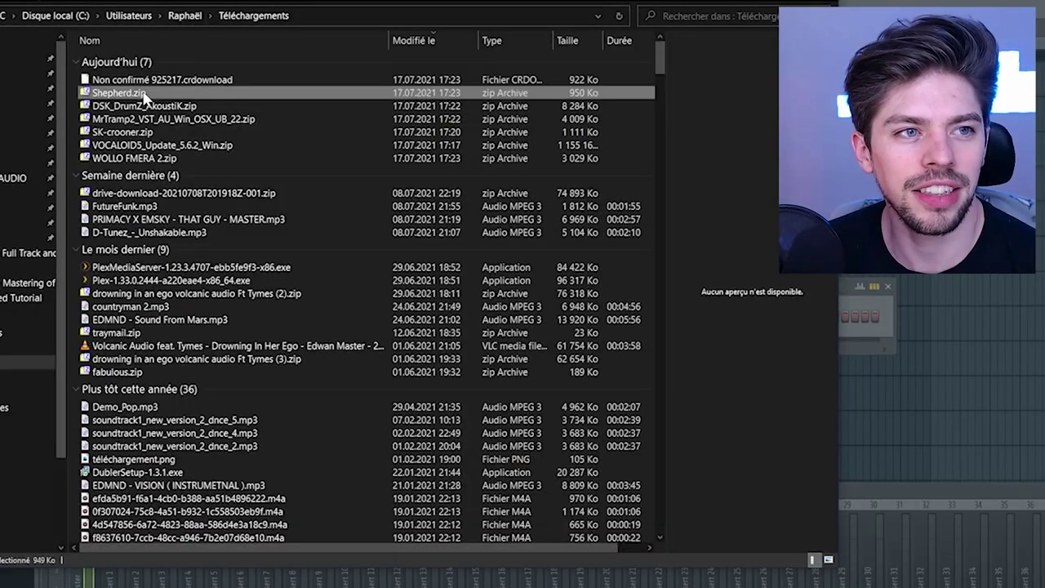
# - Open the Shepherd.zip archive, and bring up FL Studio's plugin manager with the D:\Musique\VST\ search path selected
pyautogui.doubleClick(118, 92)
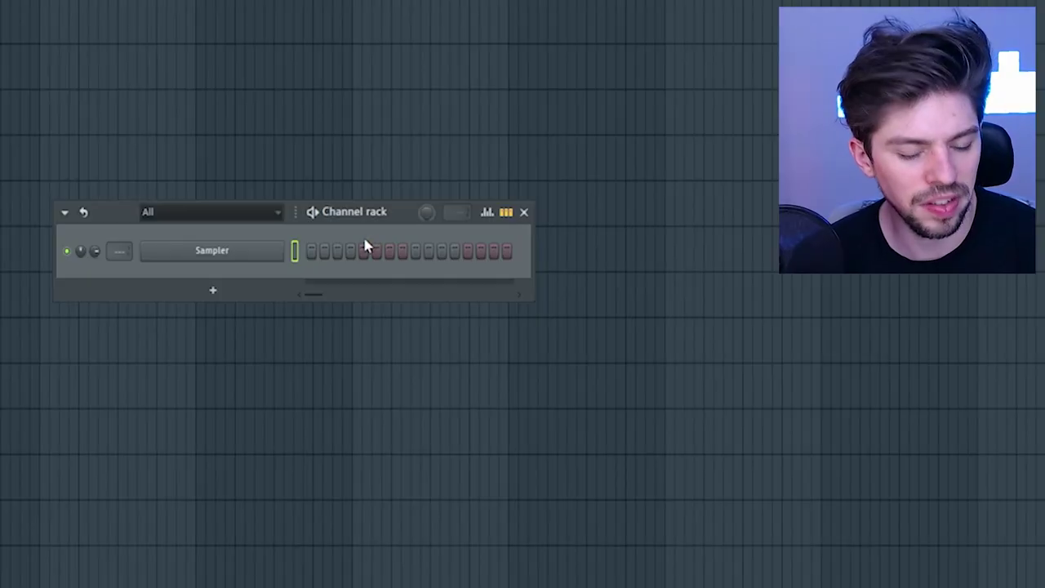
pyautogui.press('F6')
pyautogui.press('F6')
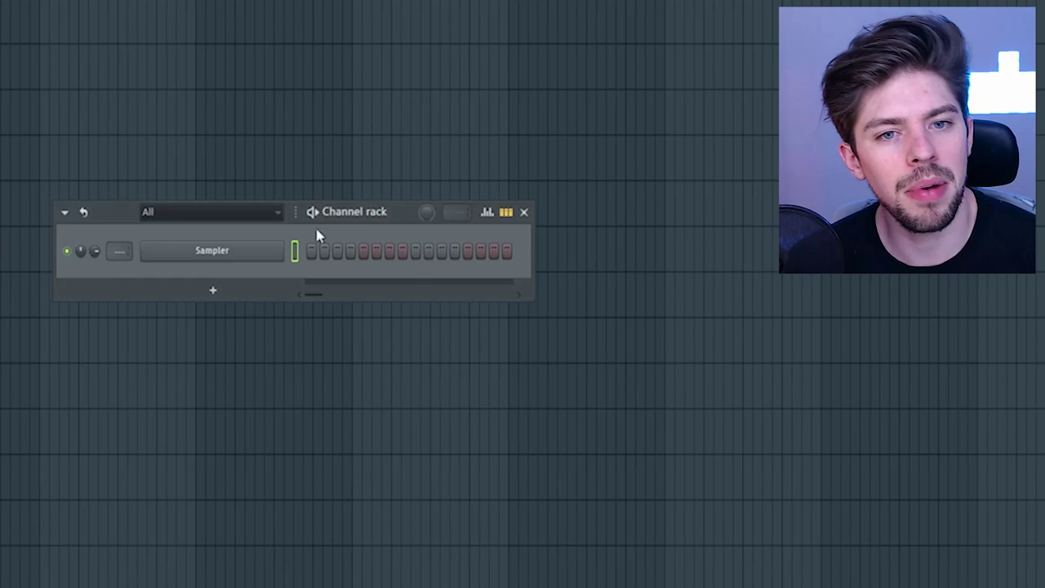
pyautogui.rightClick(266, 266)
pyautogui.moveTo(351, 374)
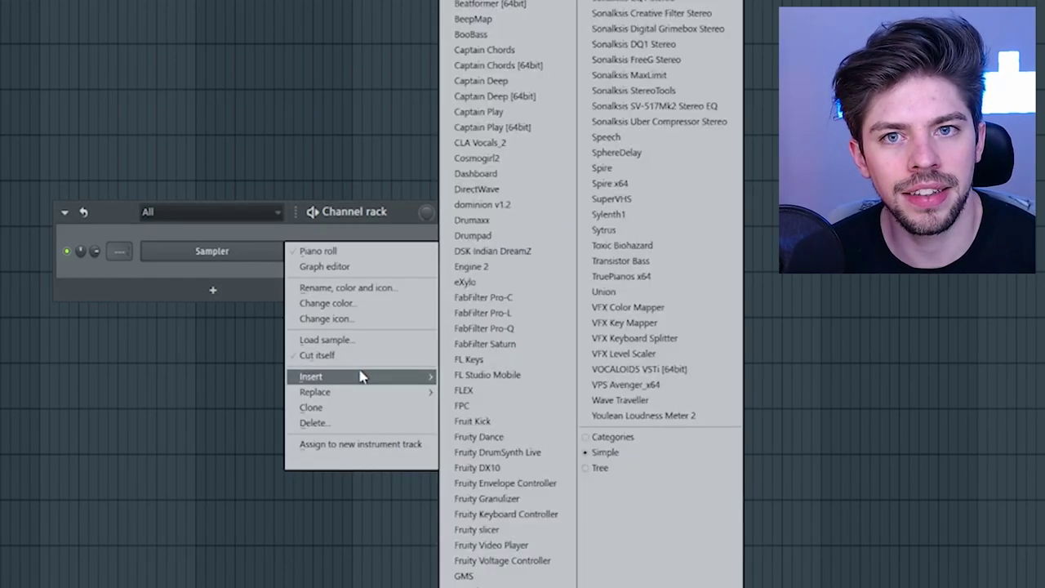
pyautogui.click(406, 172)
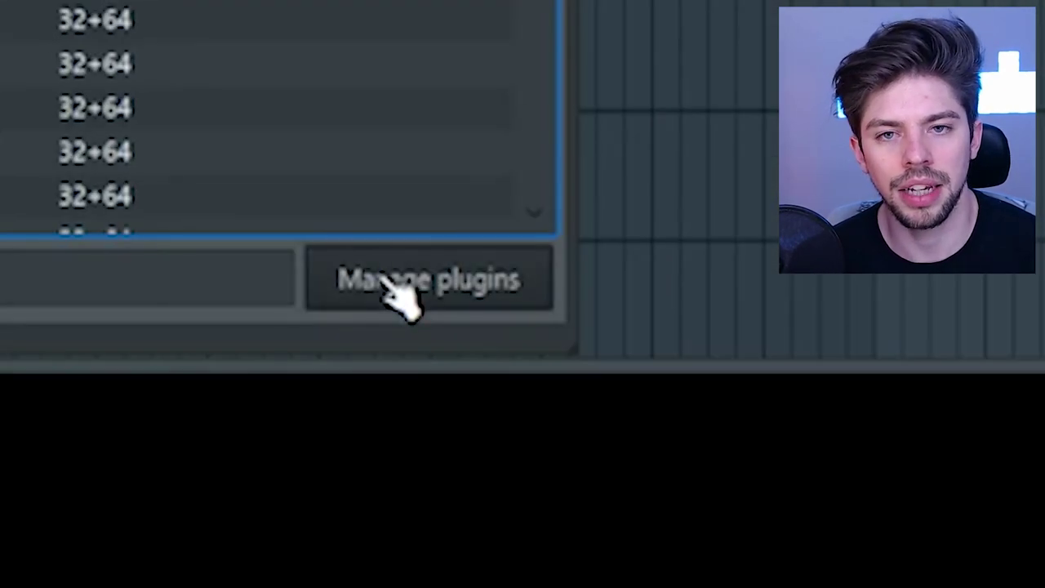
pyautogui.click(382, 279)
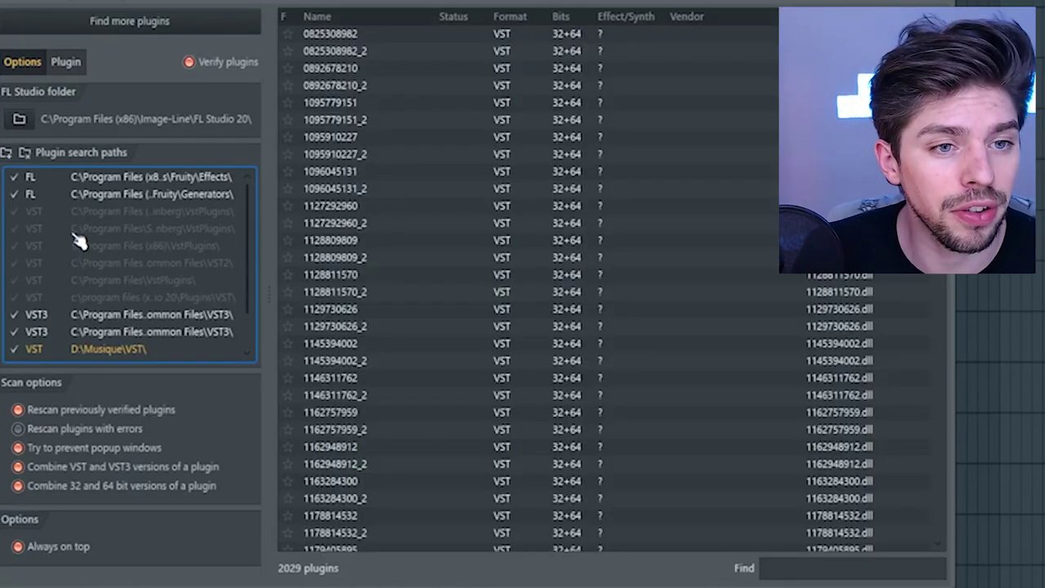
pyautogui.click(107, 365)
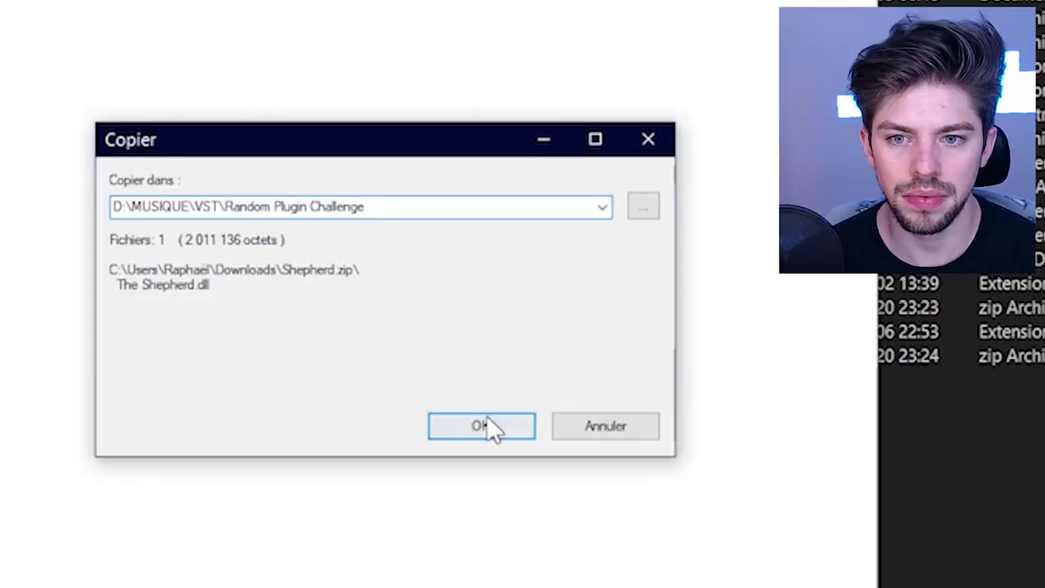
# - Extract The Shepherd.dll to D:\MUSIQUE\VST\Random Plugin Challenge and scan for new plugins in the plugin manager
pyautogui.click(488, 418)
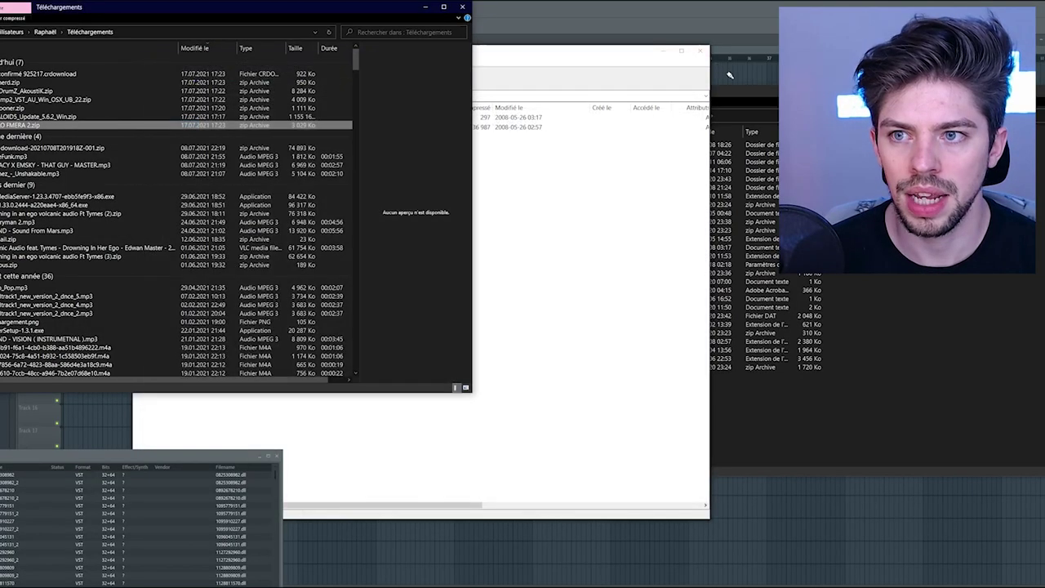
pyautogui.moveTo(753, 123); pyautogui.dragTo(345, 170)
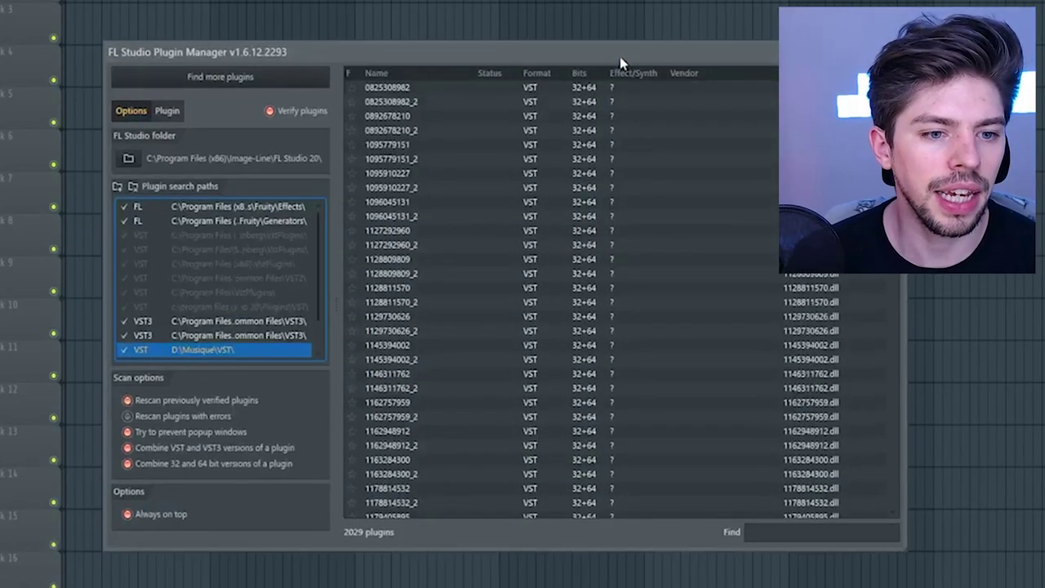
pyautogui.click(218, 75)
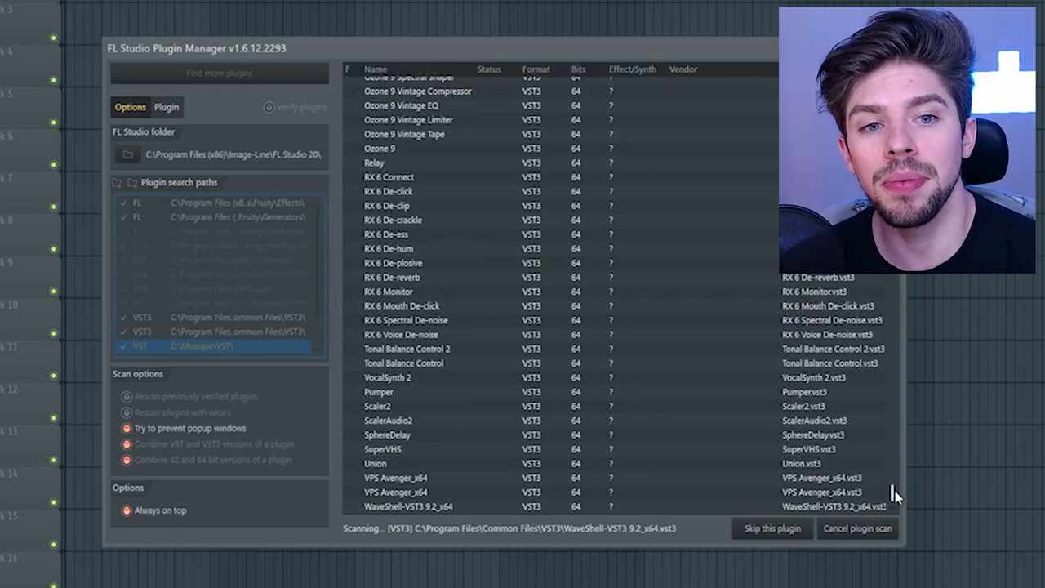
pyautogui.click(206, 310)
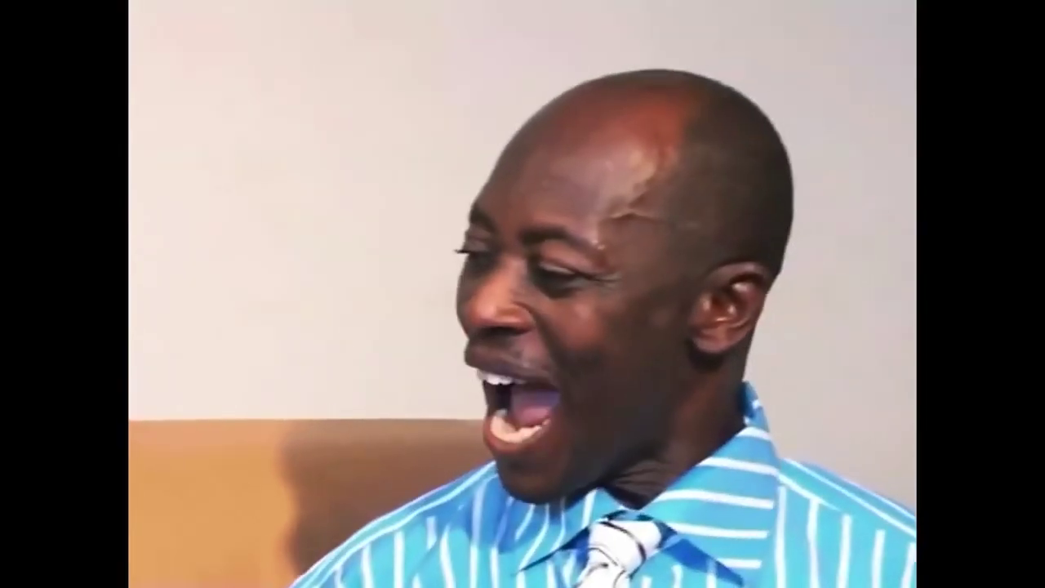
# - Open the SK-crooner and MrTramp2 synths, and write a two-bar progression of repeated three-note chords for MrTramp2
pyautogui.click(448, 197)
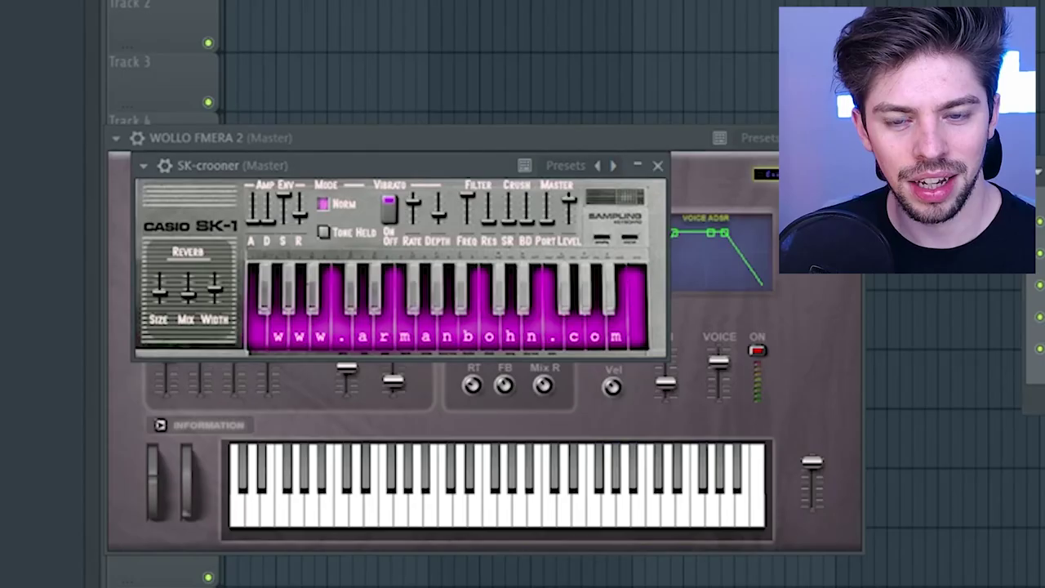
pyautogui.click(479, 208)
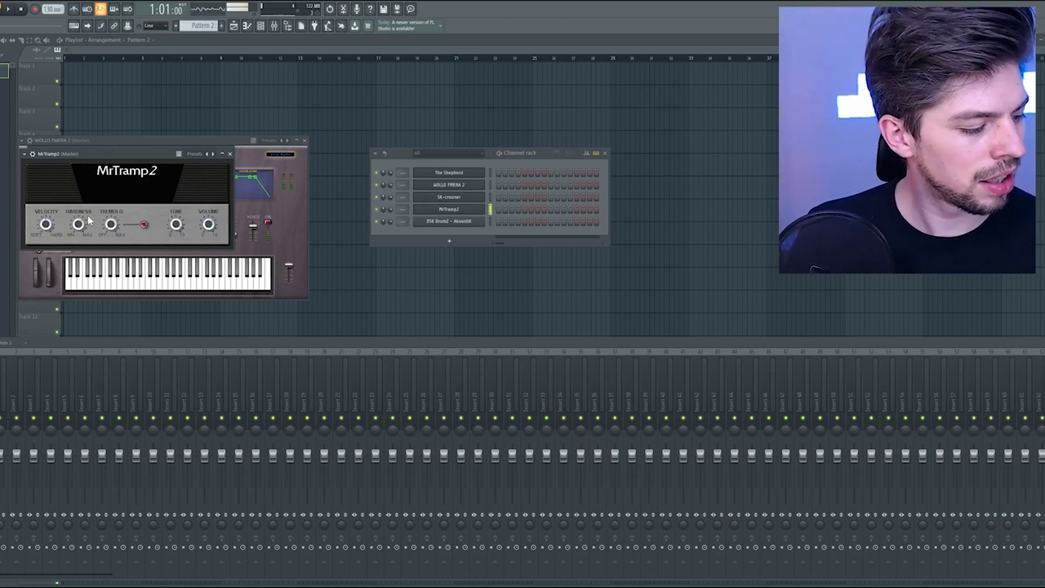
pyautogui.press('F7')
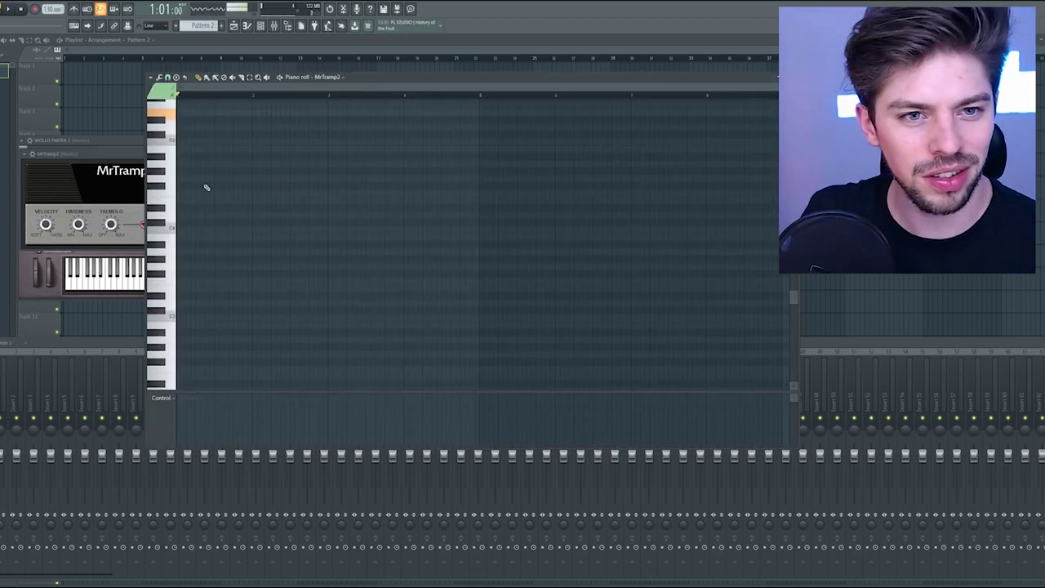
pyautogui.click(181, 200)
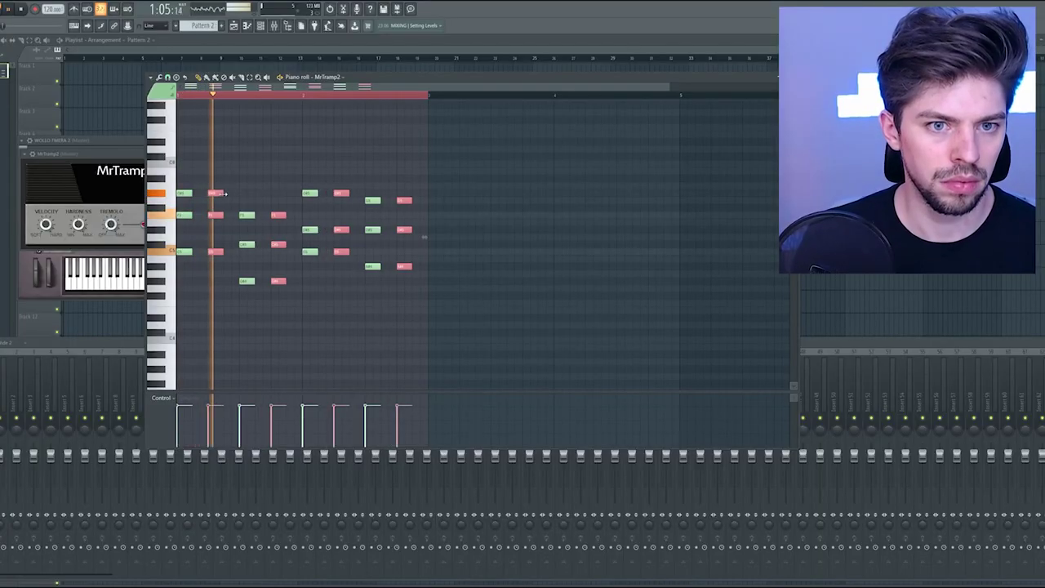
pyautogui.moveTo(402, 184); pyautogui.dragTo(426, 343)
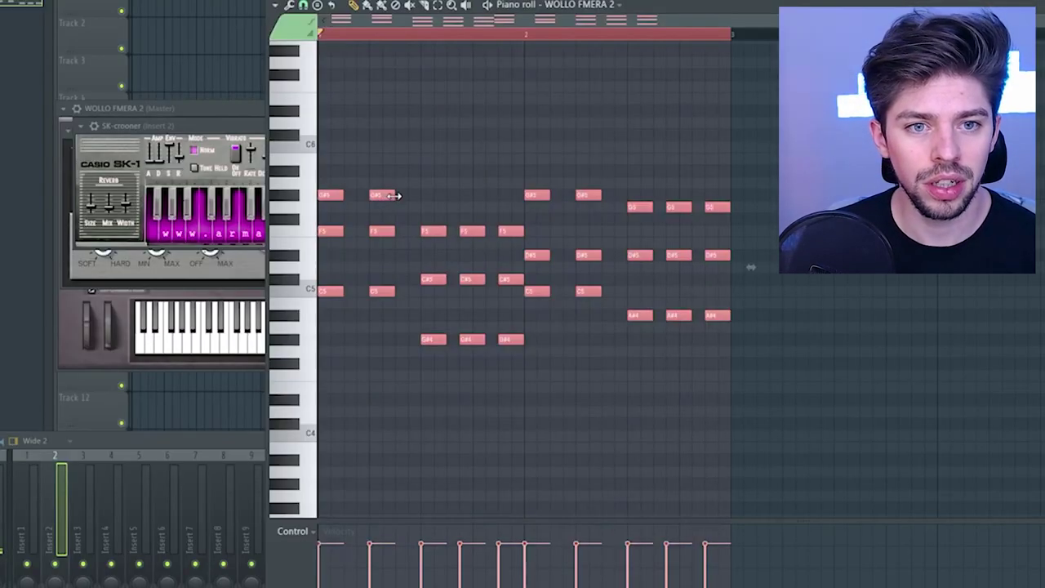
# - Lengthen the WOLLO FMERA 2 notes into sustained chords, trimming the second chord to end with bar 1
pyautogui.moveTo(397, 194); pyautogui.dragTo(422, 196)
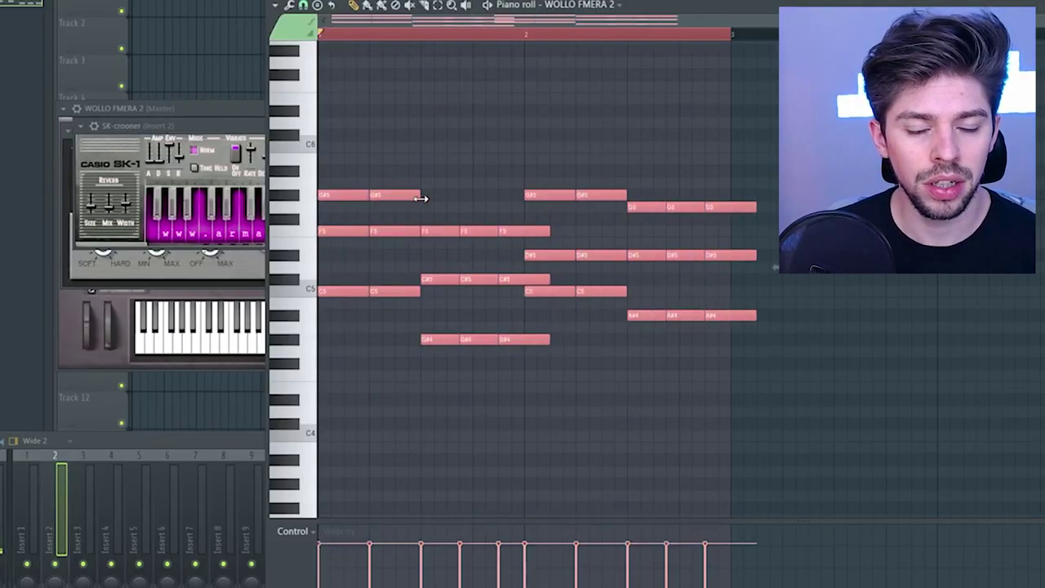
pyautogui.press('space')
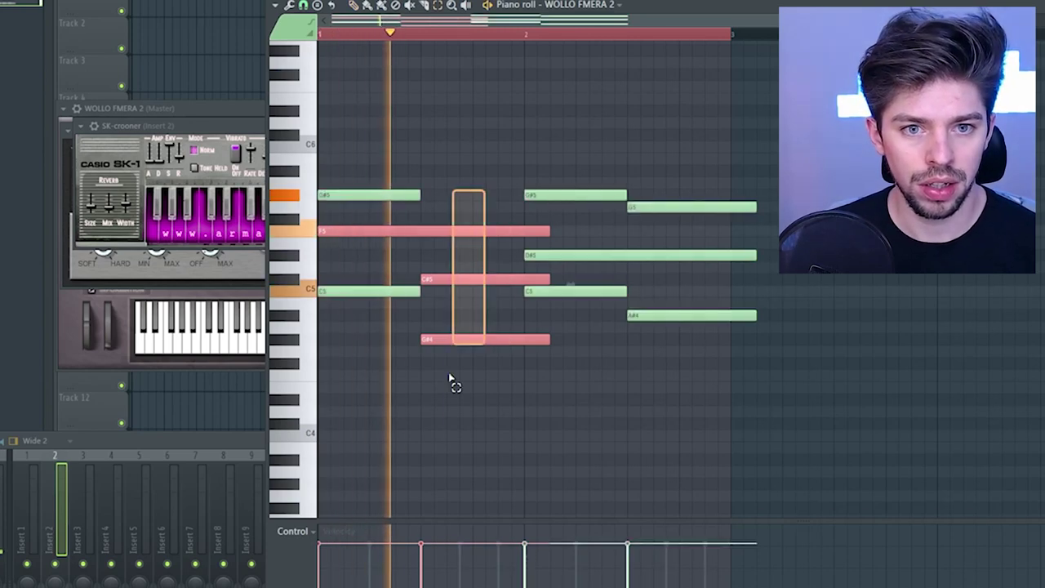
pyautogui.moveTo(549, 231); pyautogui.dragTo(524, 233)
pyautogui.click(497, 166)
pyautogui.press('F7')
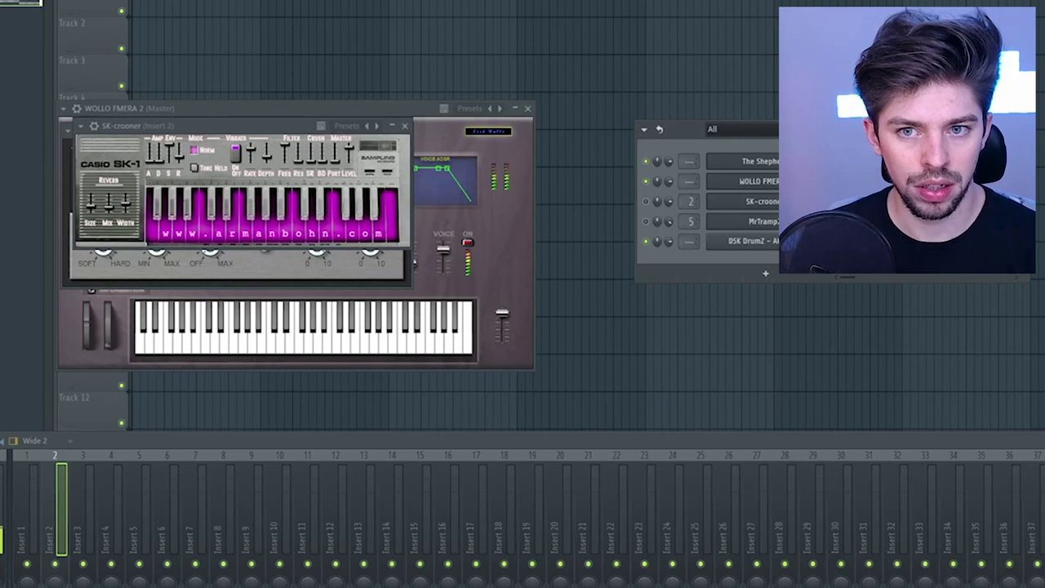
# - Open WOLLO FMERA 2, lower the OSC 2 sustain and shift the voice envelope's last upper point to a longer time
pyautogui.press('F7')
pyautogui.press('F7')
pyautogui.click(745, 181)
pyautogui.click(745, 181)
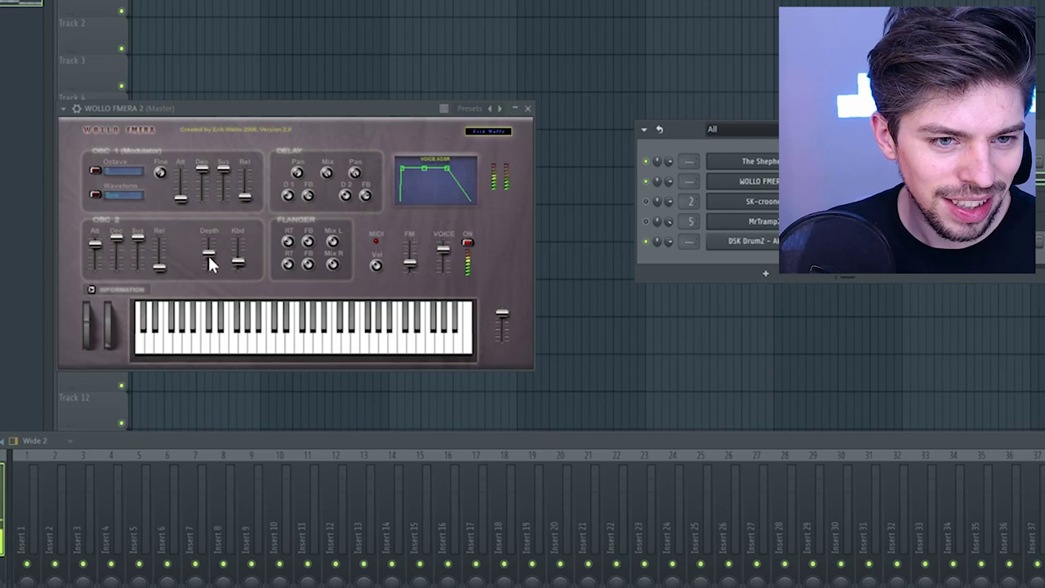
pyautogui.moveTo(680, 139); pyautogui.dragTo(682, 140)
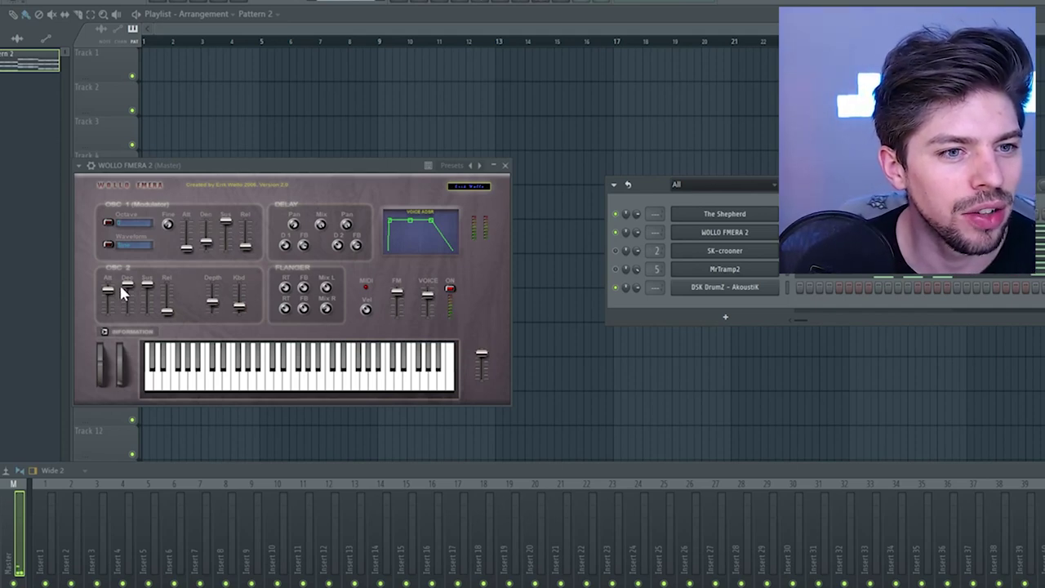
pyautogui.moveTo(147, 285); pyautogui.dragTo(147, 302)
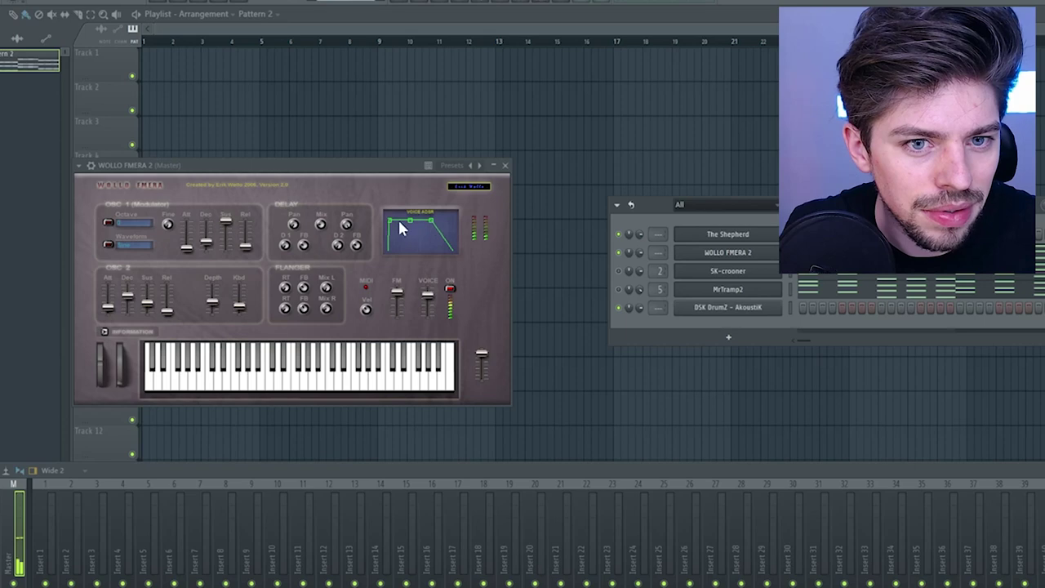
pyautogui.moveTo(431, 220); pyautogui.dragTo(451, 221)
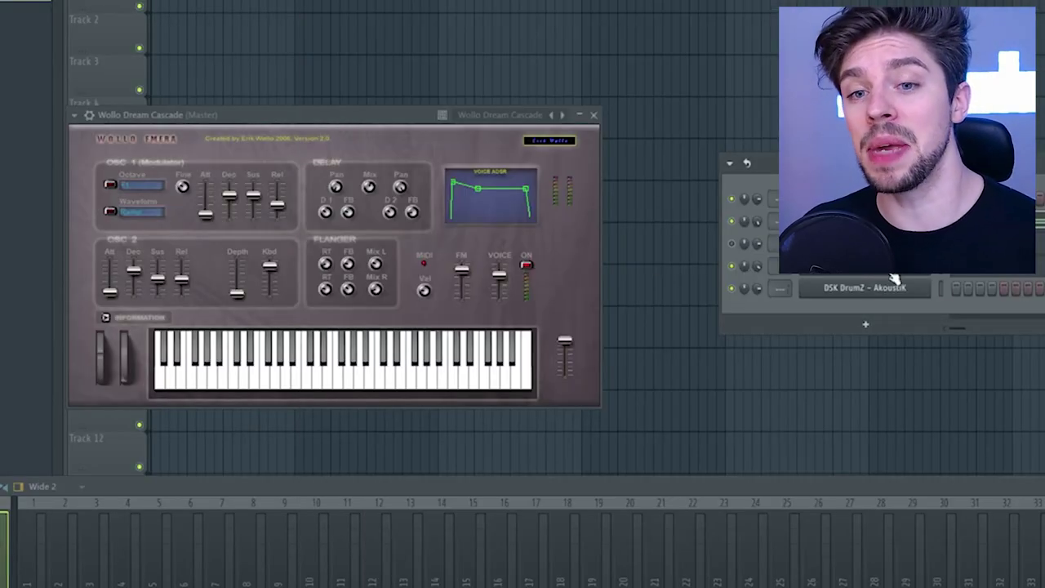
# - Open the DSK DrumZ - AkoustiK drum plugin and route its channel to mixer track 3
pyautogui.click(896, 296)
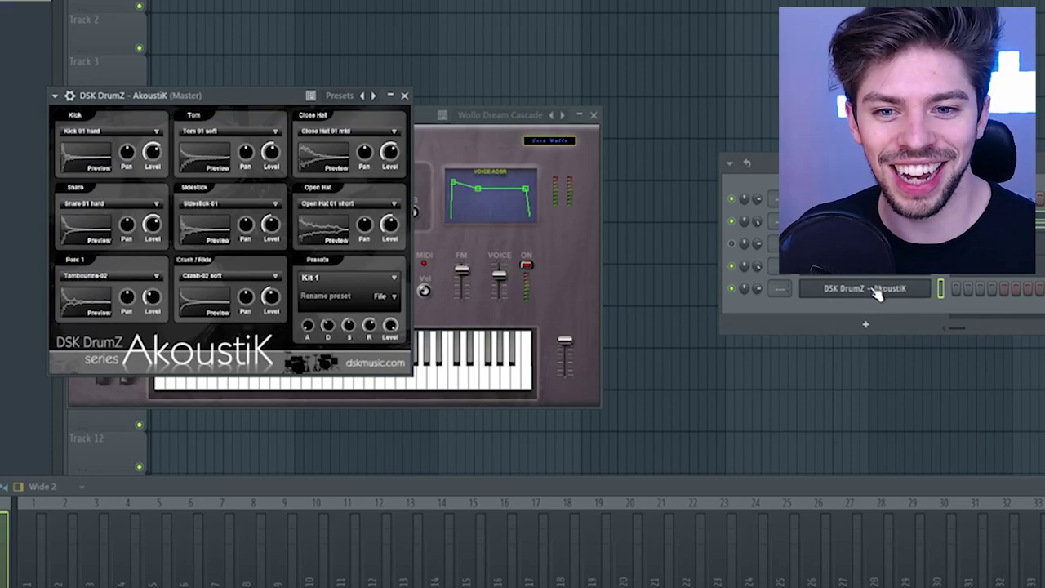
pyautogui.rightClick(921, 292)
pyautogui.click(764, 296)
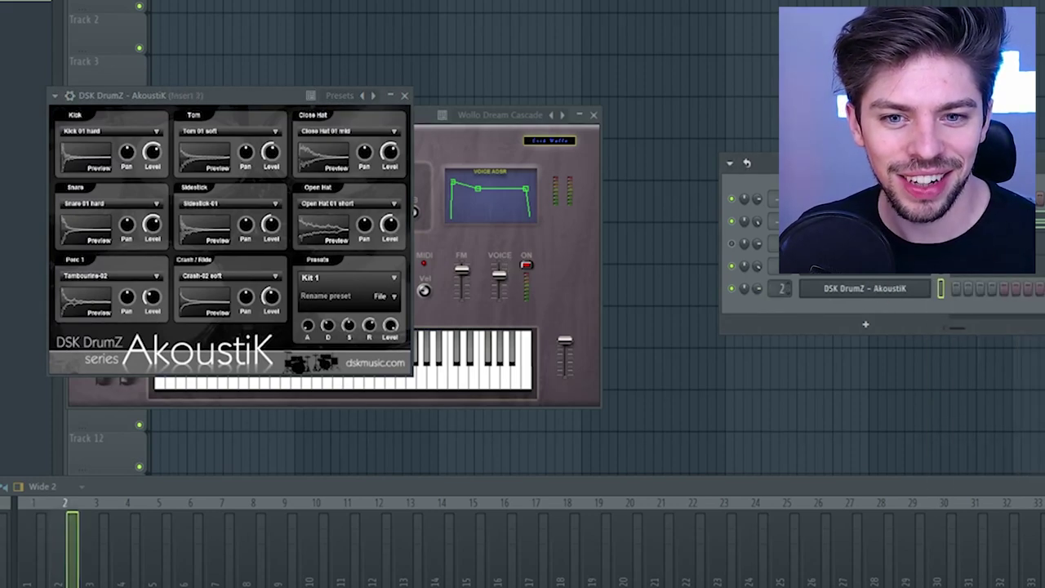
pyautogui.moveTo(775, 292); pyautogui.dragTo(775, 286)
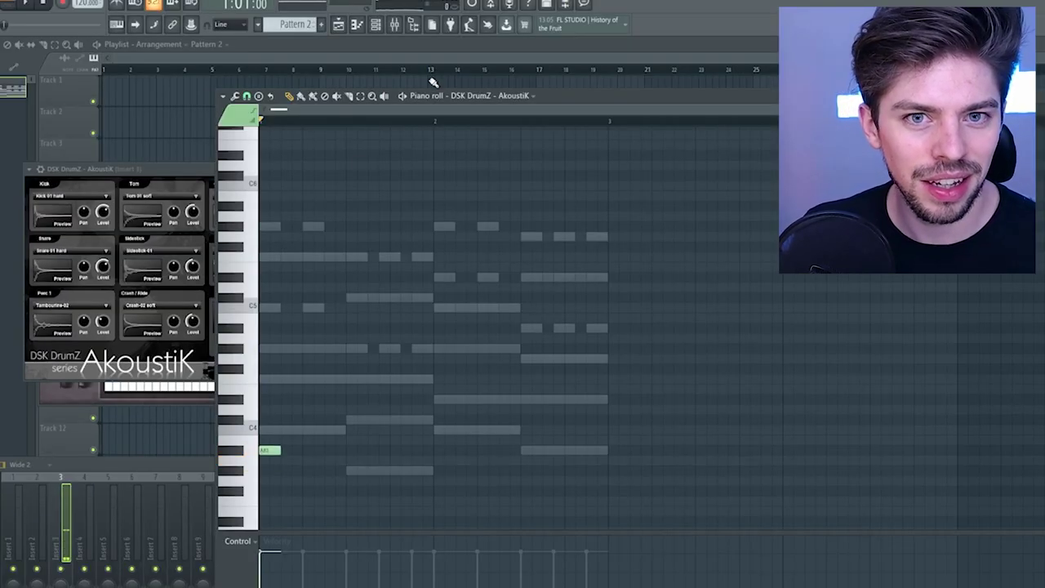
# - Move the drum piano roll clear of the plugin window and load the Kit 4 preset in AkoustiK
pyautogui.moveTo(570, 98); pyautogui.dragTo(1013, 84)
pyautogui.click(243, 170)
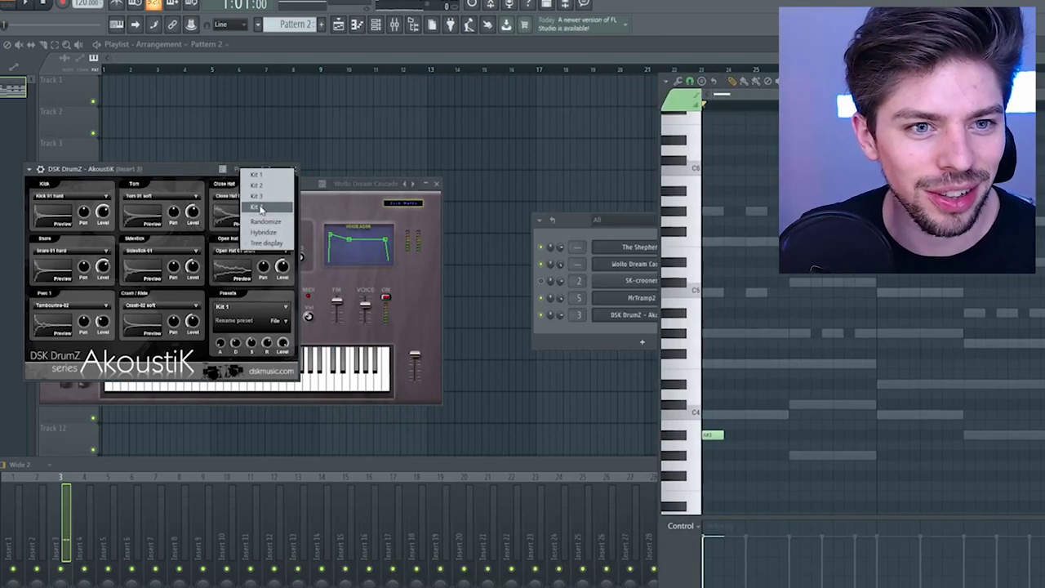
pyautogui.click(258, 207)
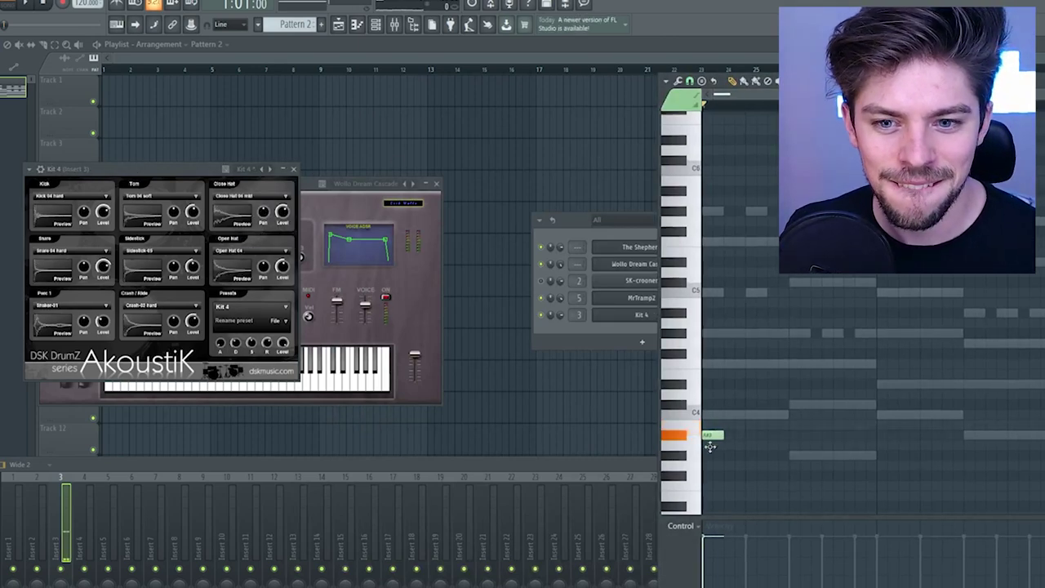
# - Place drum notes on C3 at every beat across two bars in the drum channel's piano roll
pyautogui.moveTo(710, 471); pyautogui.dragTo(695, 361)
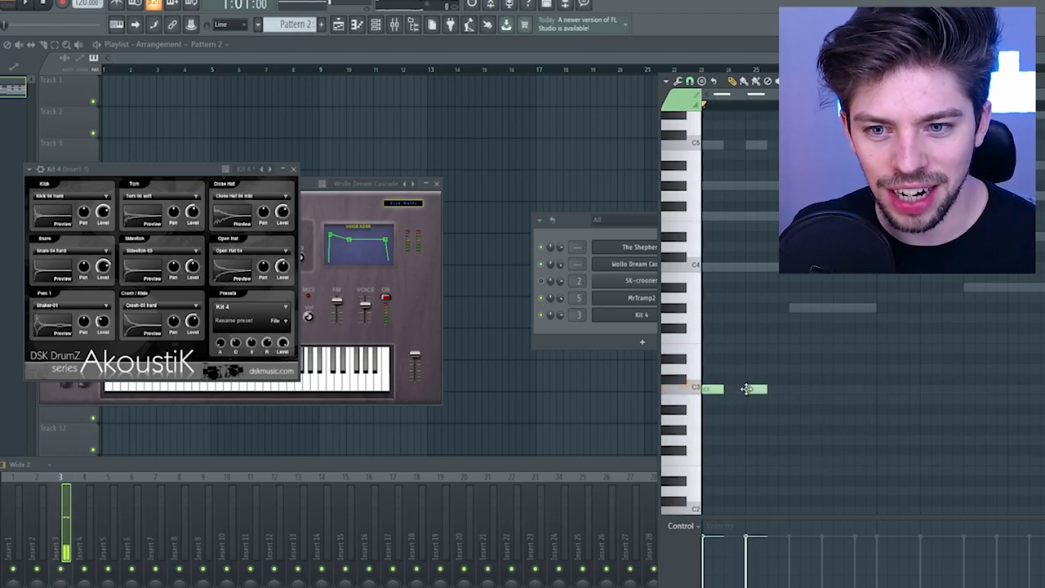
pyautogui.click(838, 392)
pyautogui.press('space')
pyautogui.press('Escape')
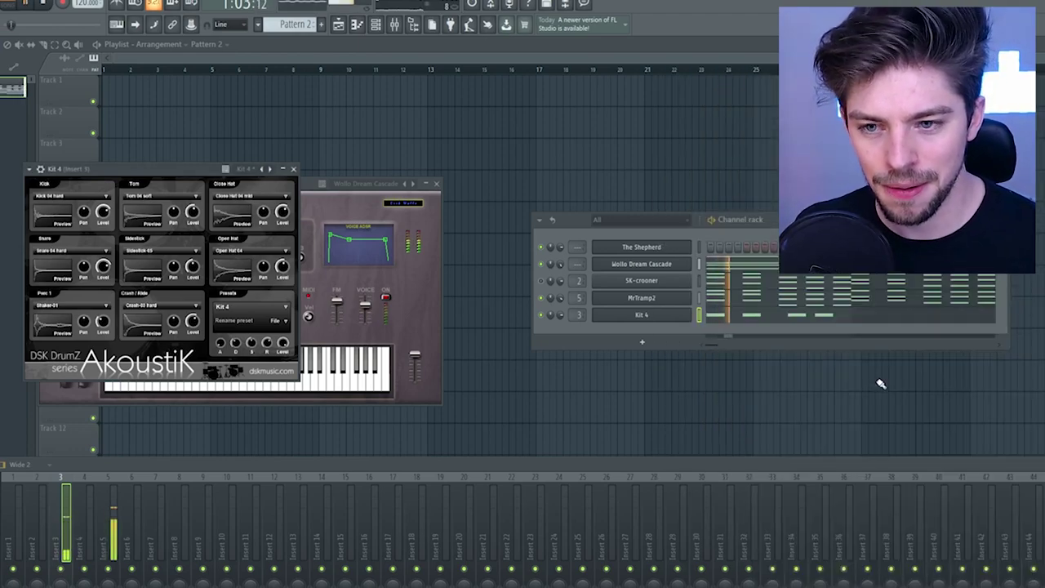
pyautogui.click(751, 316)
pyautogui.moveTo(806, 388); pyautogui.dragTo(797, 389)
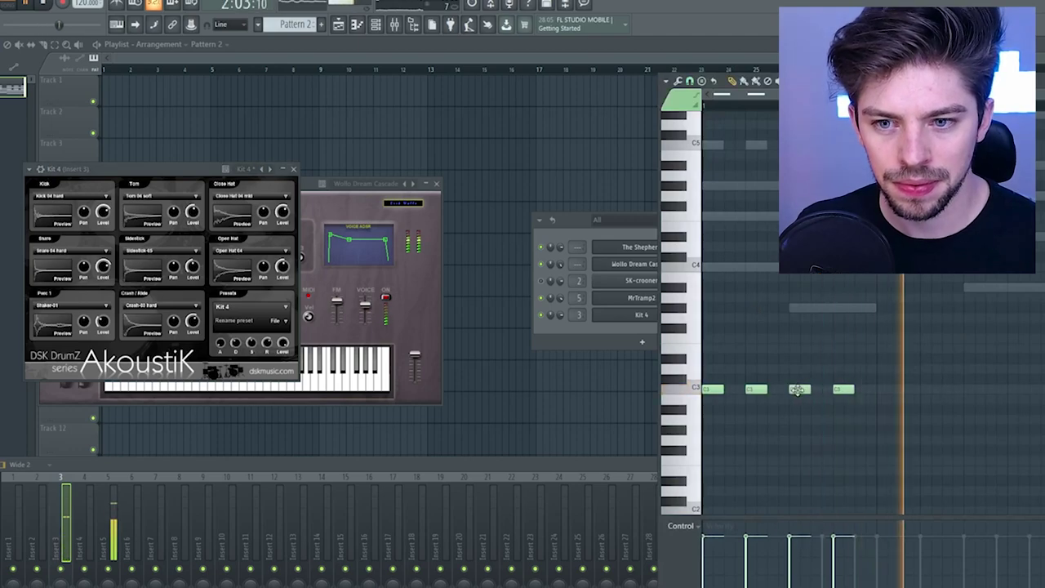
pyautogui.click(883, 393)
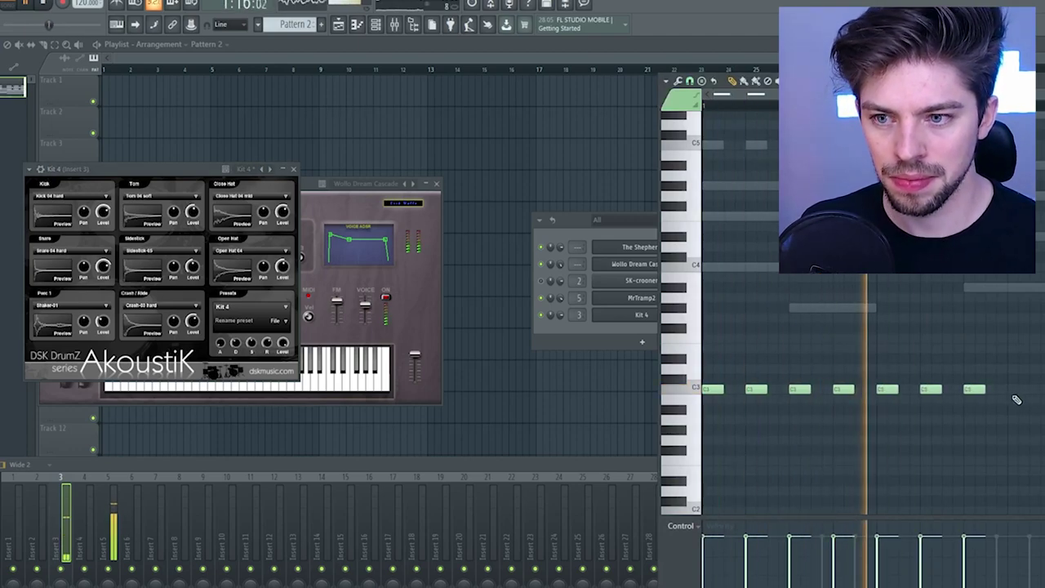
pyautogui.press('Escape')
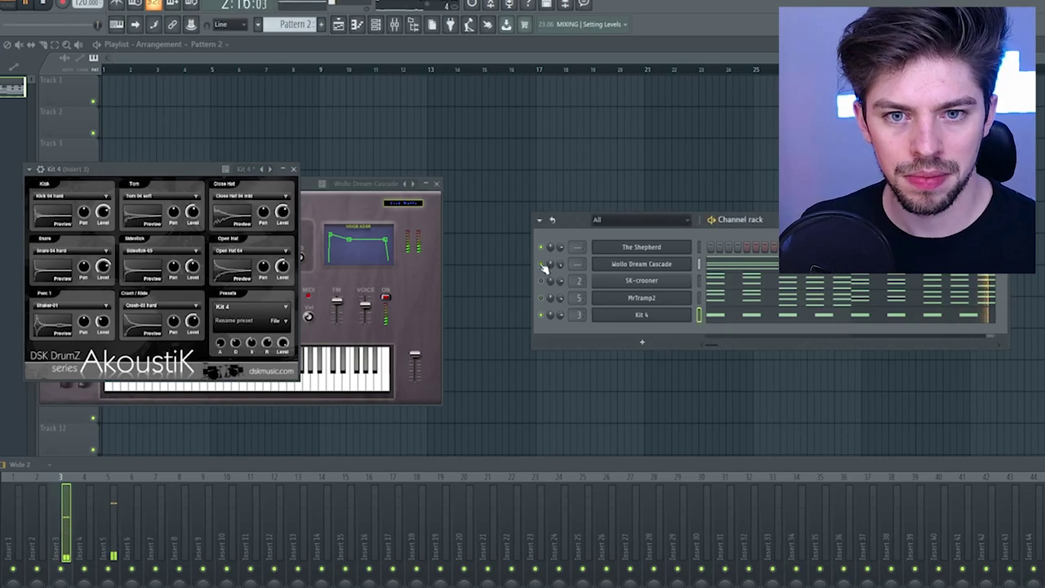
# - Switch the AkoustiK drum plugin to the Kit 3 preset
pyautogui.click(261, 169)
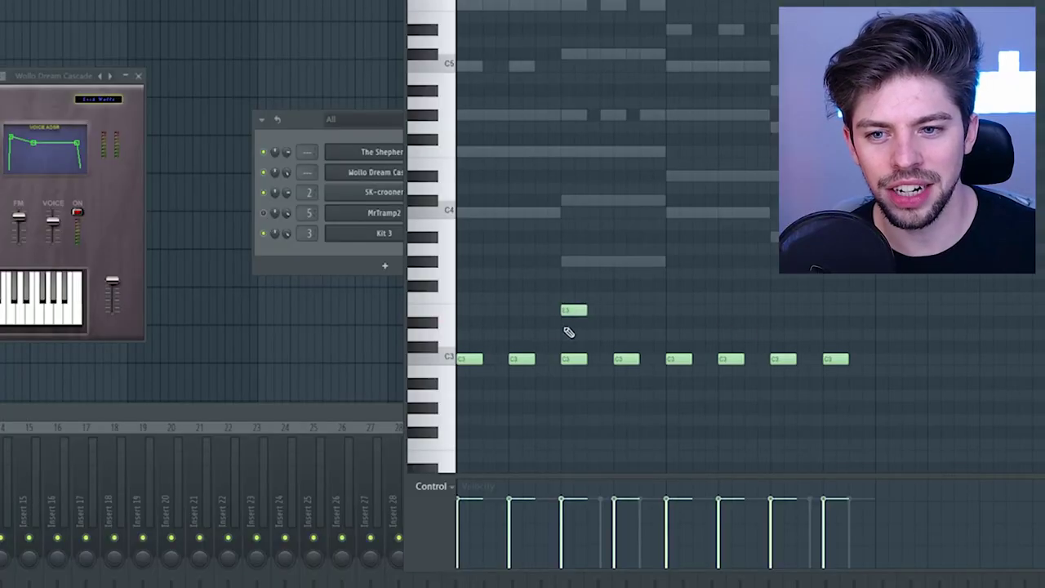
# - Add an E3 drum hit on the third beat of the Kit 3 pattern and play it back
pyautogui.click(574, 310)
pyautogui.press('space')
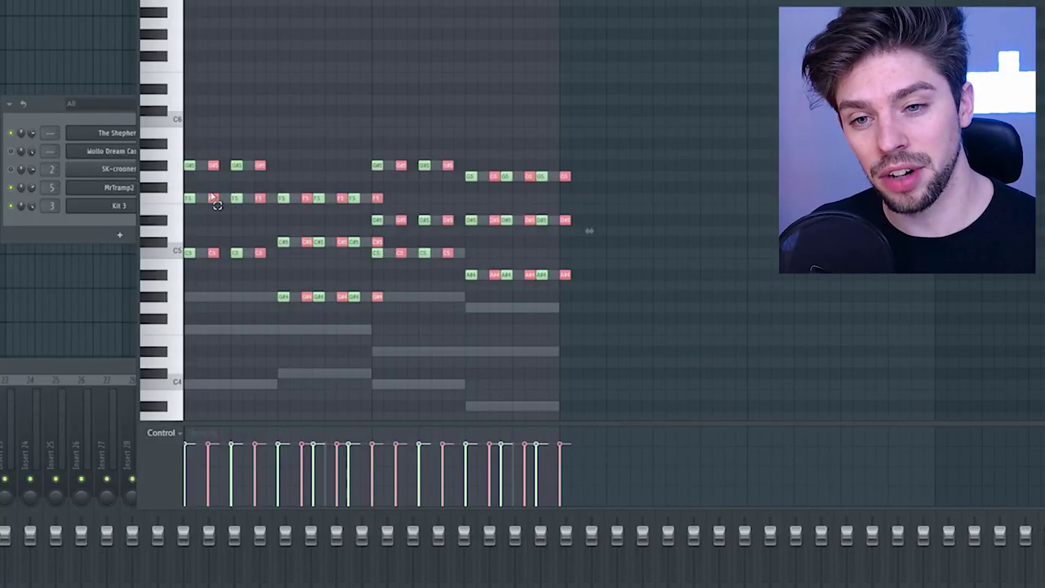
# - Lower the velocity of the on-beat chords in the MrTramp2 piano roll and listen to the result
pyautogui.moveTo(186, 157); pyautogui.dragTo(188, 276)
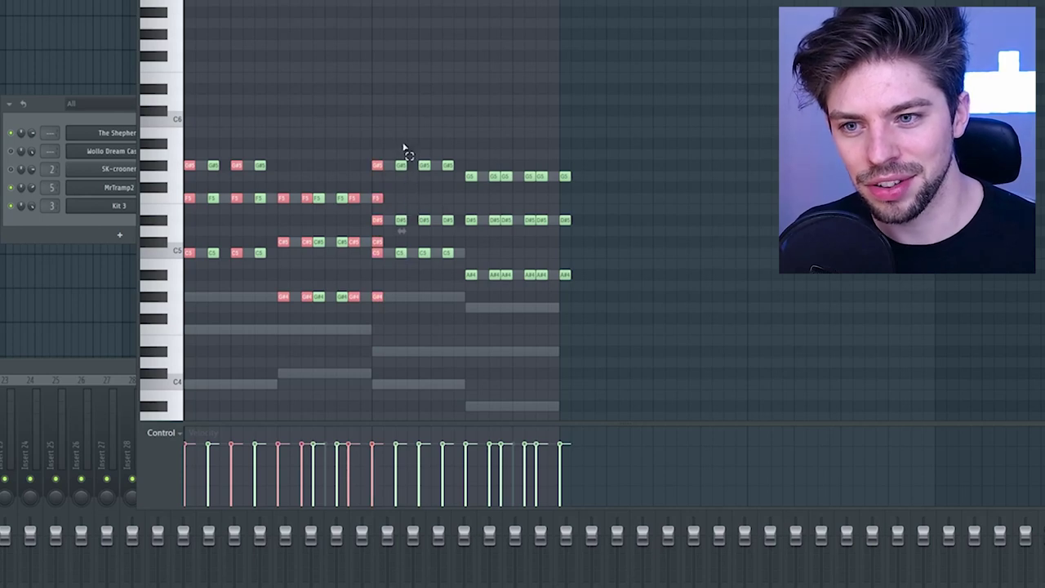
pyautogui.press('space')
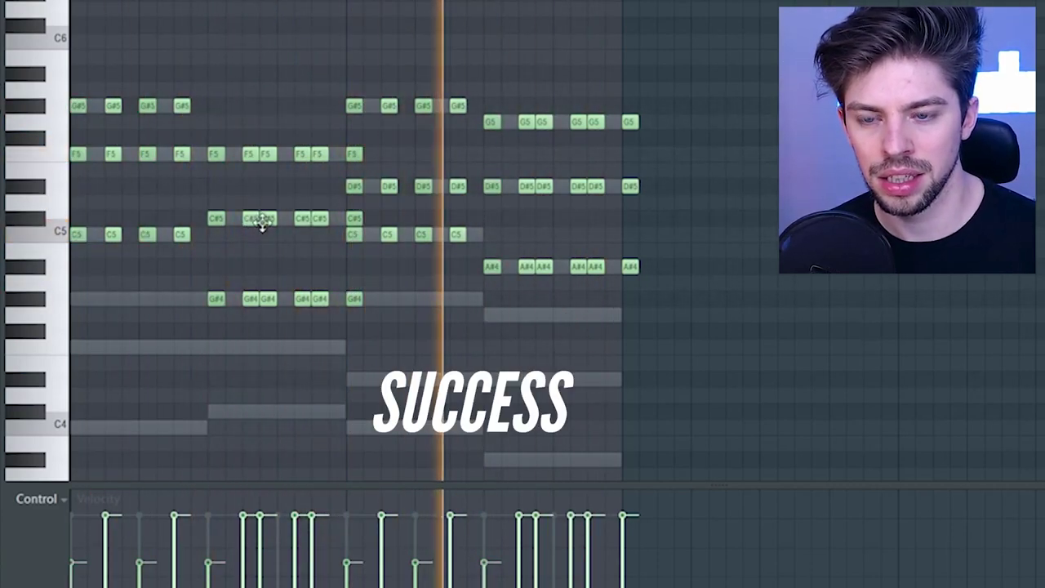
pyautogui.hotkey('ctrl', 'a')
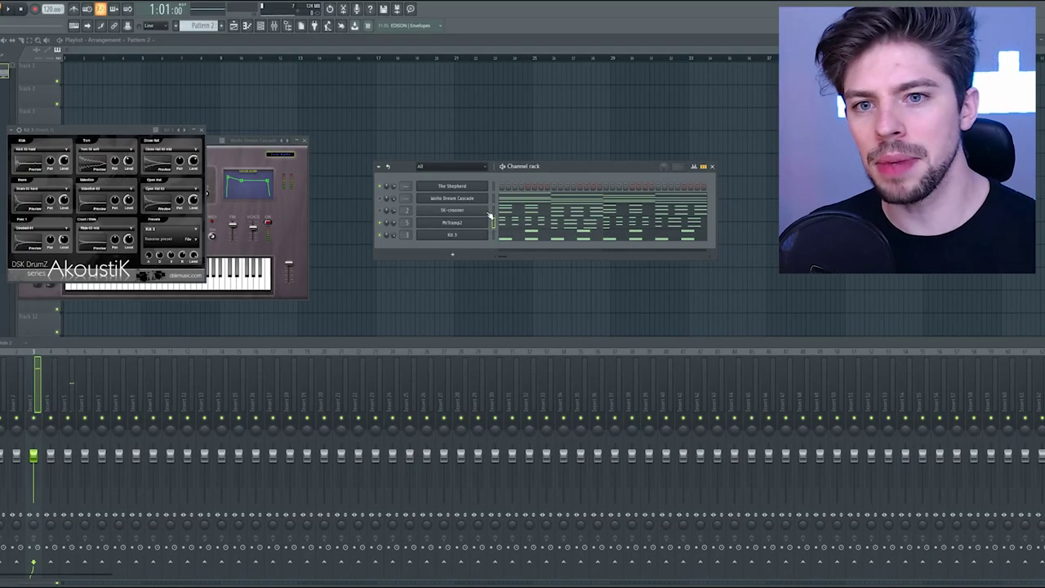
# - Write a bass line of F2, C#2, G#2 and D#2 notes on The Shepherd channel and audition it
pyautogui.rightClick(466, 190)
pyautogui.click(502, 189)
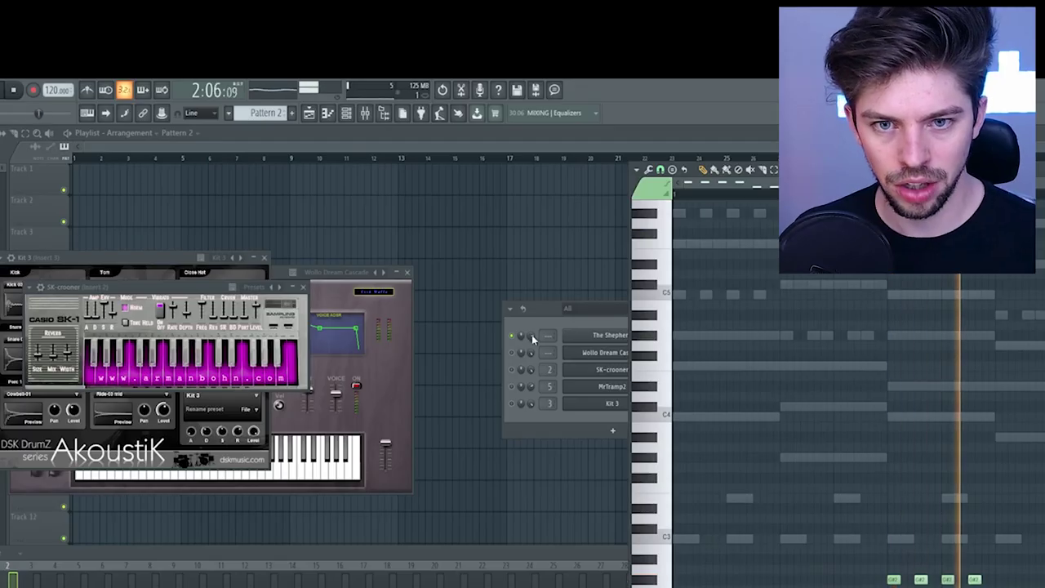
pyautogui.click(597, 330)
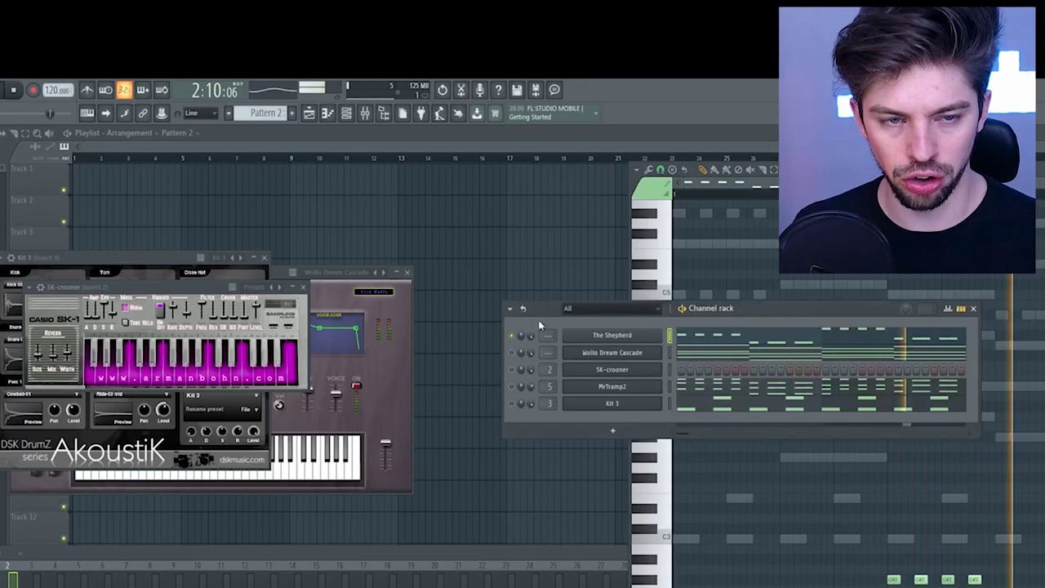
pyautogui.click(604, 335)
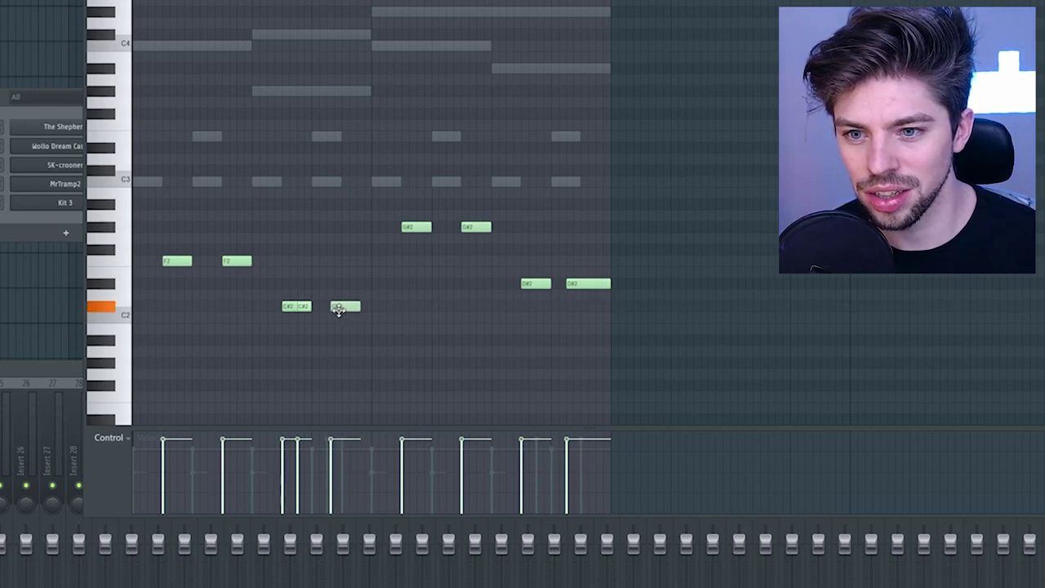
pyautogui.press('space')
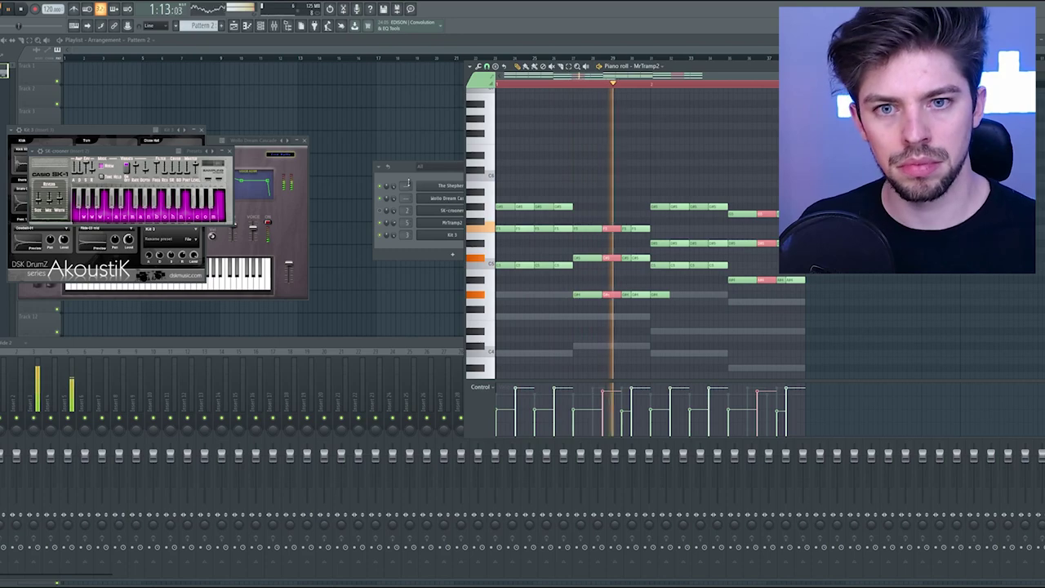
# - Open the SK-crooner piano roll and move the recorded melody notes to shortly after the start of bar 1
pyautogui.click(398, 174)
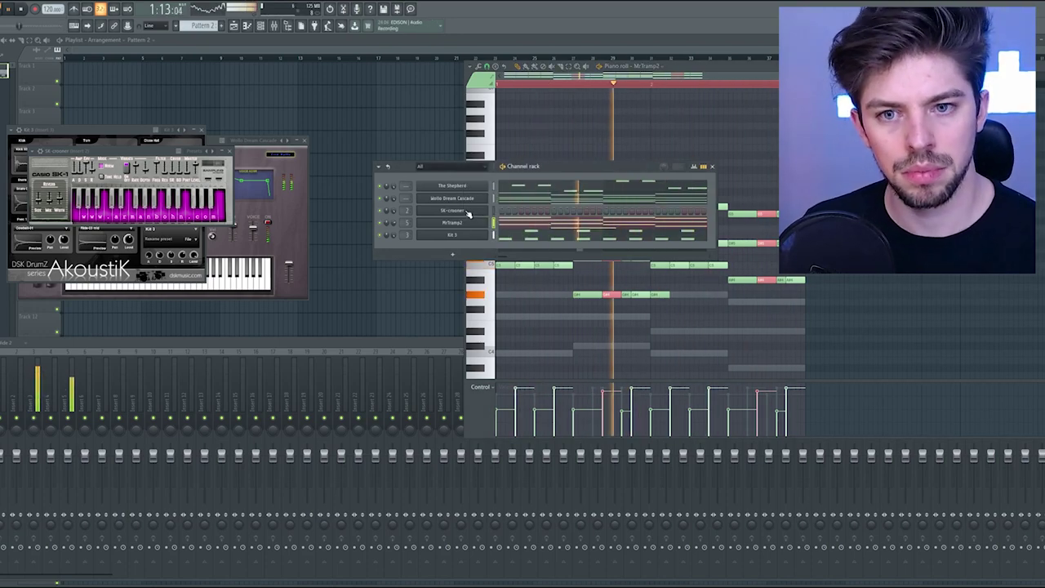
pyautogui.click(505, 210)
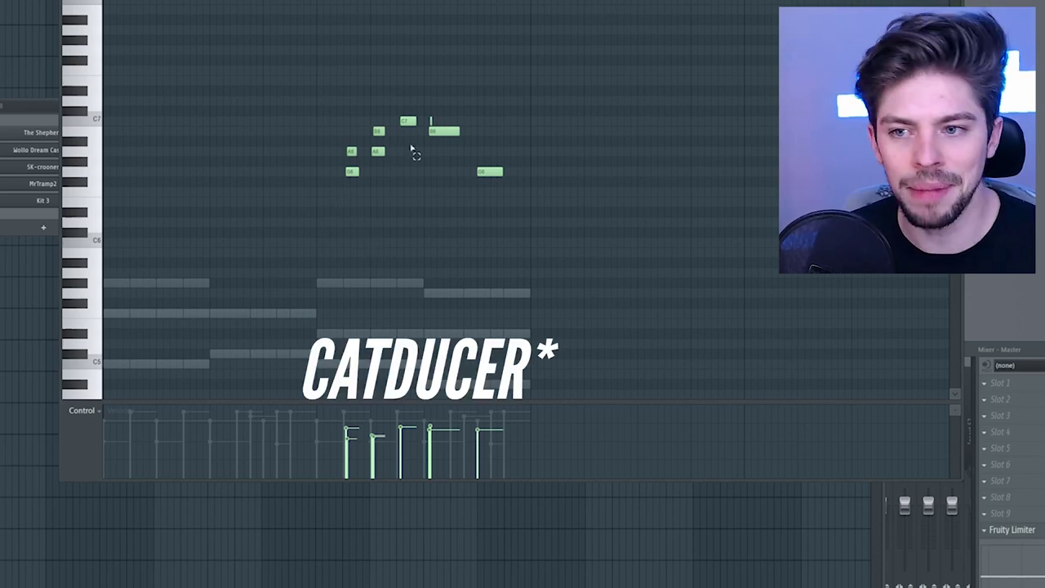
pyautogui.moveTo(316, 75); pyautogui.dragTo(533, 226)
pyautogui.moveTo(346, 171); pyautogui.dragTo(110, 173)
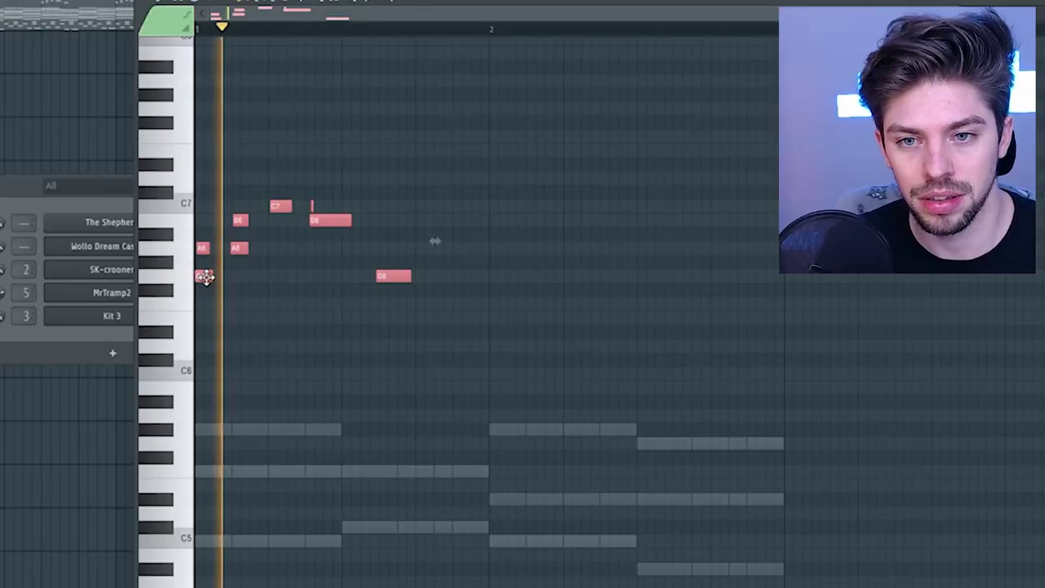
pyautogui.moveTo(204, 277); pyautogui.dragTo(236, 276)
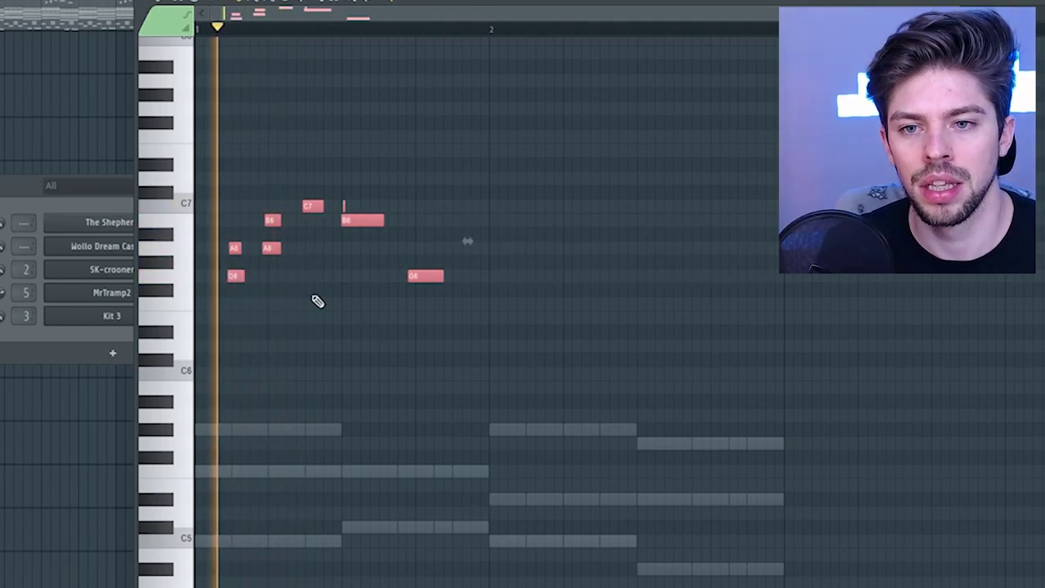
# - Delete the first G6 note of the SK-crooner melody and shift the short B6 note slightly later
pyautogui.hotkey('ctrl', 'd')
pyautogui.press('space')
pyautogui.rightClick(240, 278)
pyautogui.press('space')
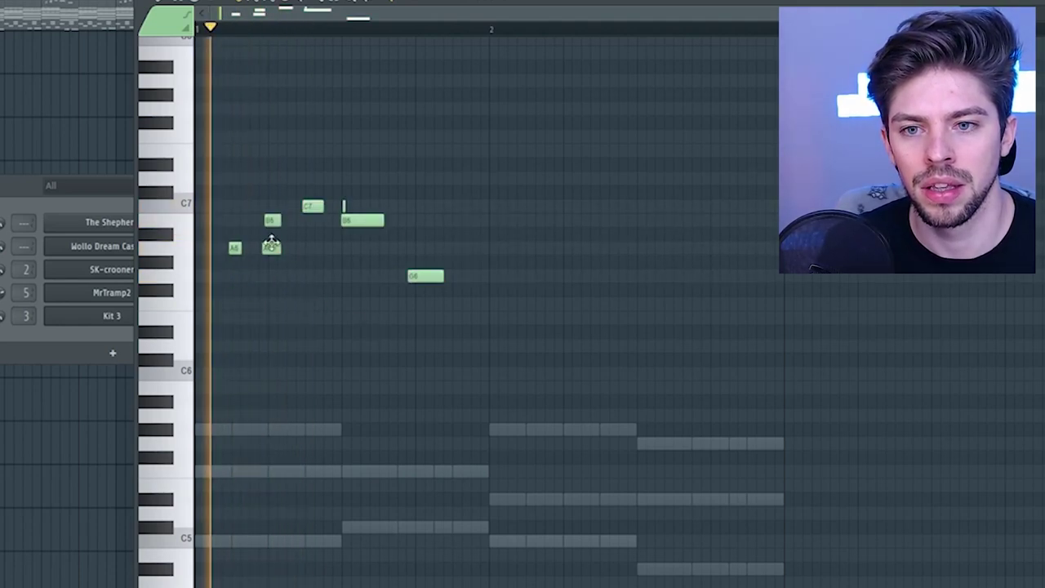
pyautogui.press('space')
pyautogui.click(273, 221)
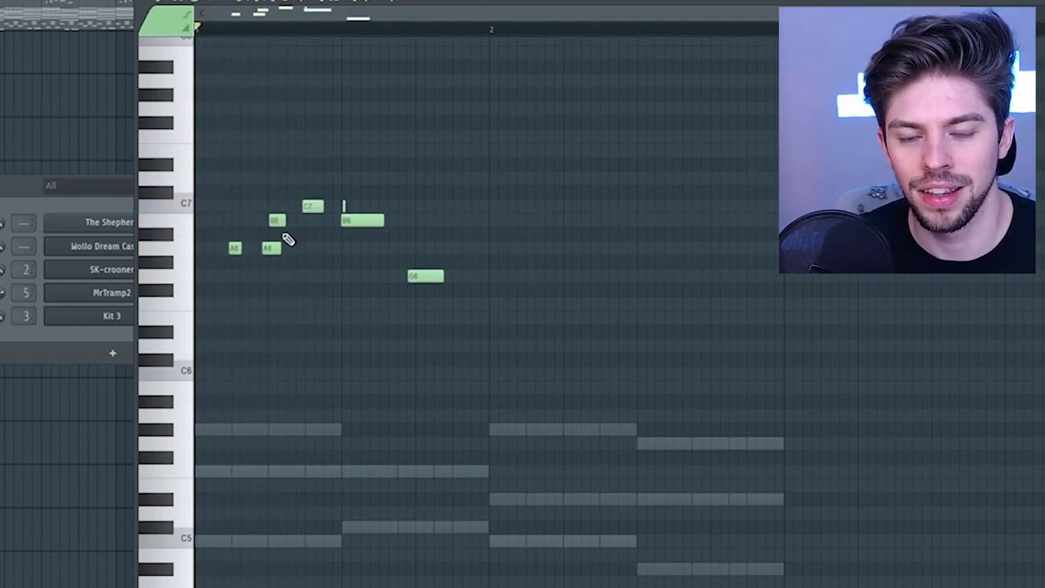
# - Reduce the two A6 notes to one longer, slightly later note and raise the C7 note to C#7, auditioning the phrase
pyautogui.moveTo(237, 247); pyautogui.dragTo(242, 247)
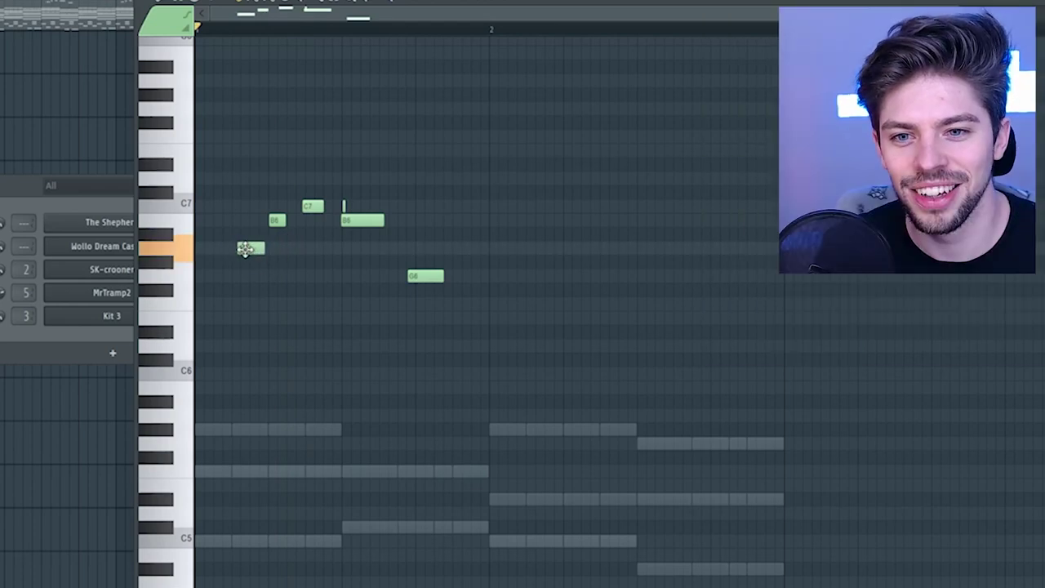
pyautogui.press('space')
pyautogui.press('space')
pyautogui.moveTo(302, 211); pyautogui.dragTo(306, 197)
pyautogui.press('space')
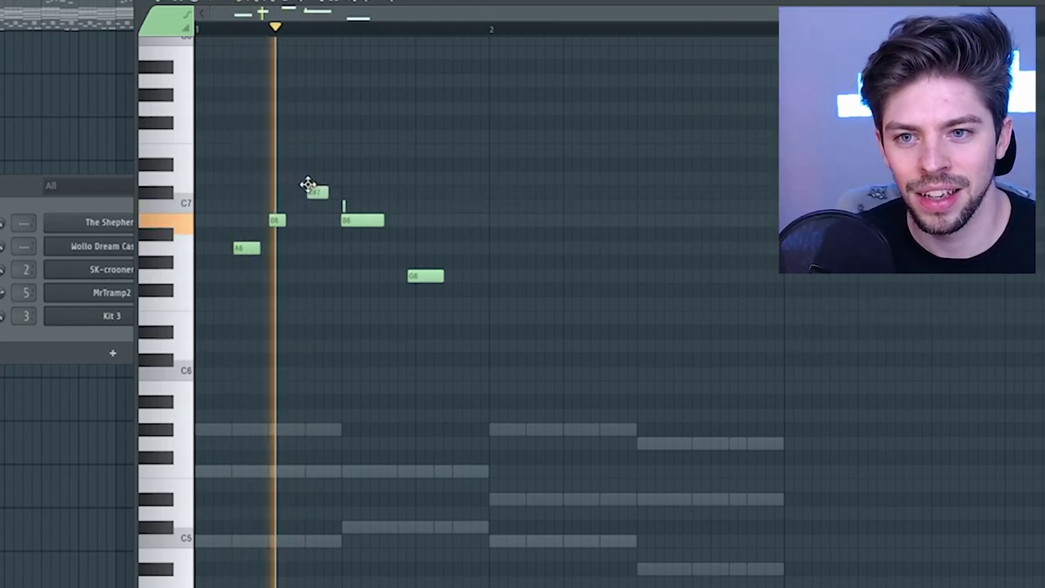
pyautogui.press('space')
pyautogui.press('space')
pyautogui.press('space')
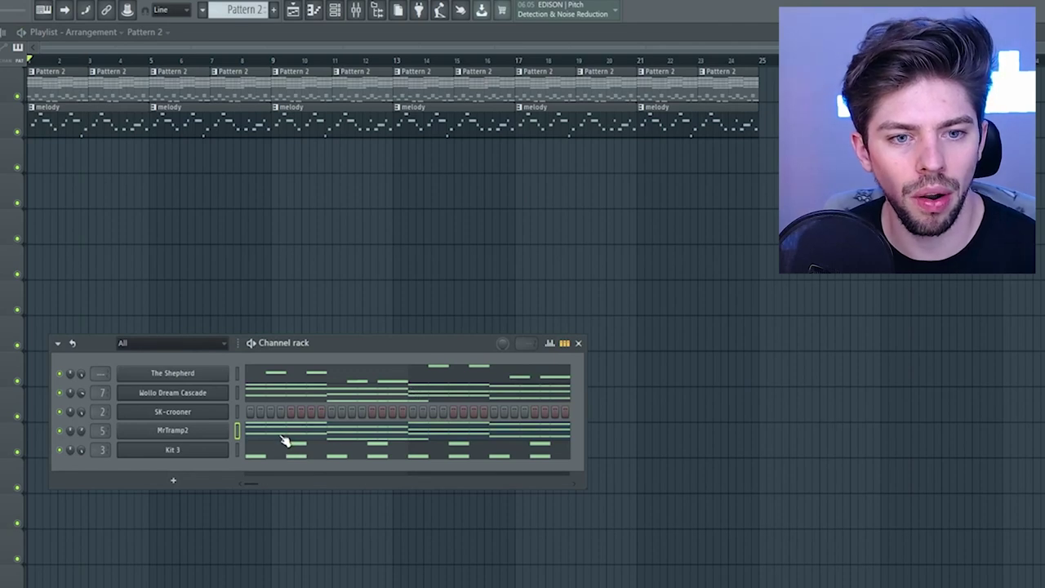
# - Switch to the melody pattern and paste the SK-crooner melody into the MrTramp2 channel to hear it there
pyautogui.click(296, 434)
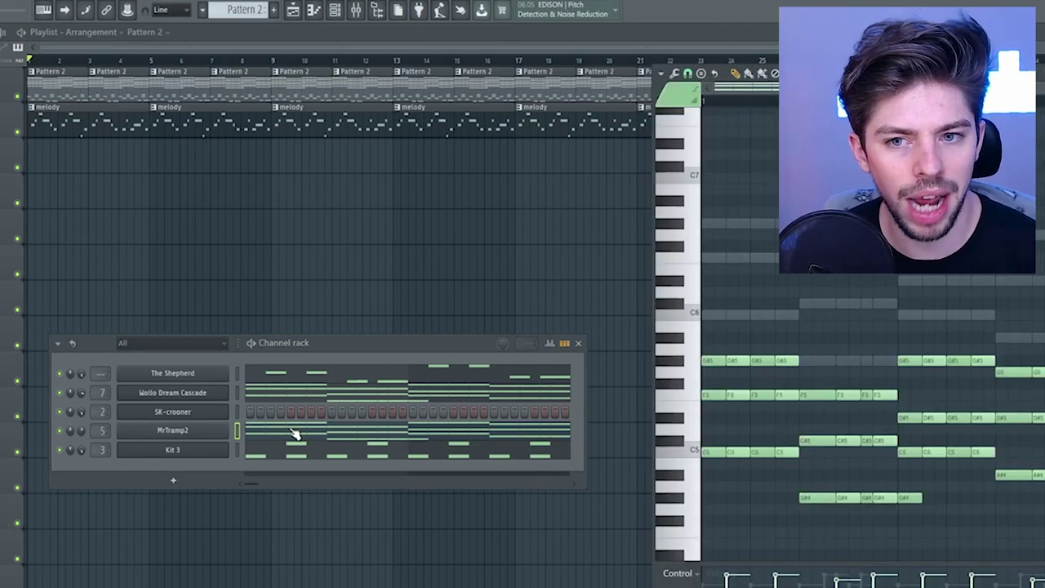
pyautogui.click(111, 125)
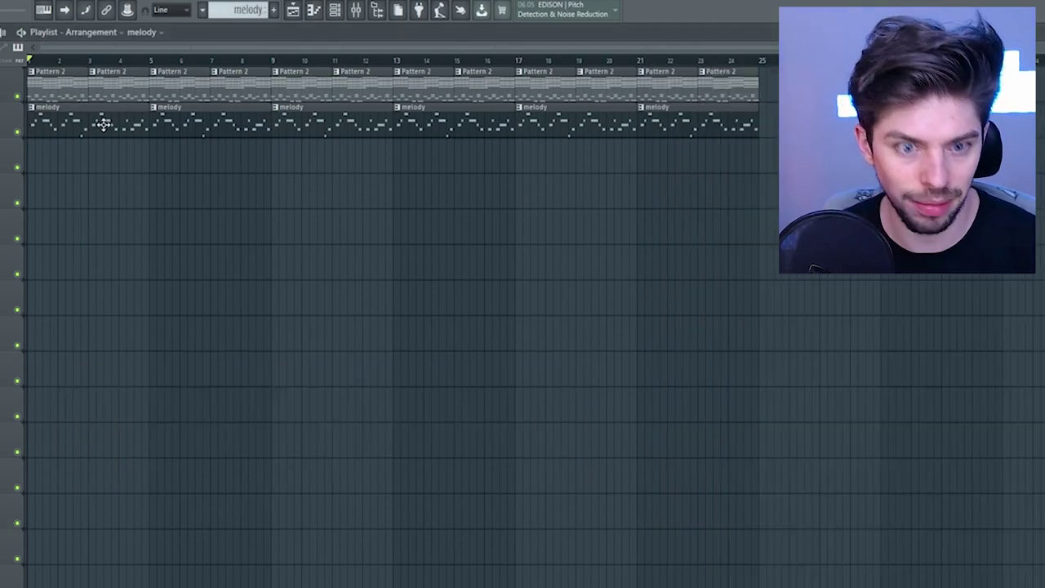
pyautogui.press('F6')
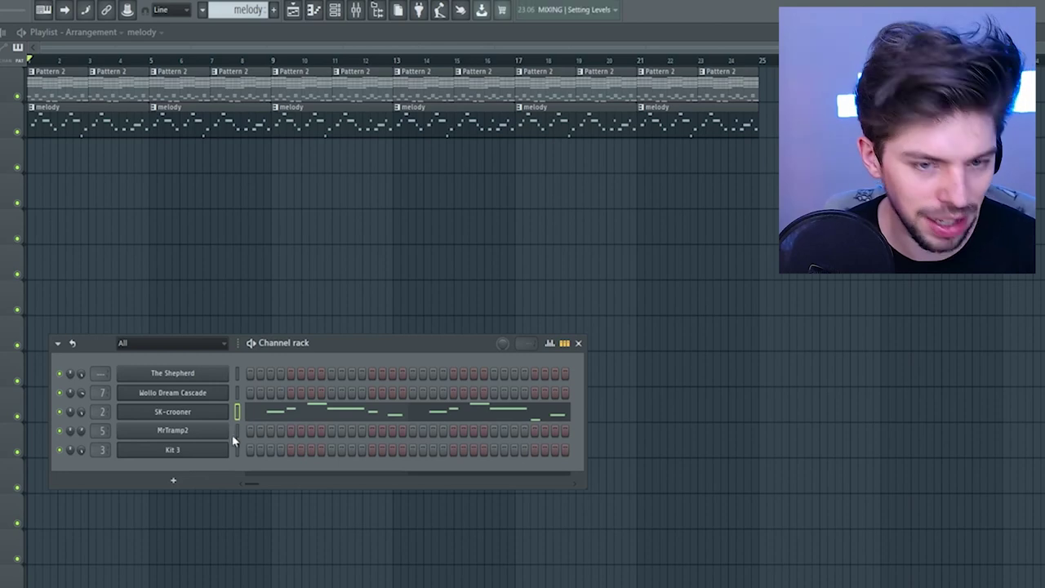
pyautogui.hotkey('ctrl', 'v')
pyautogui.press('space')
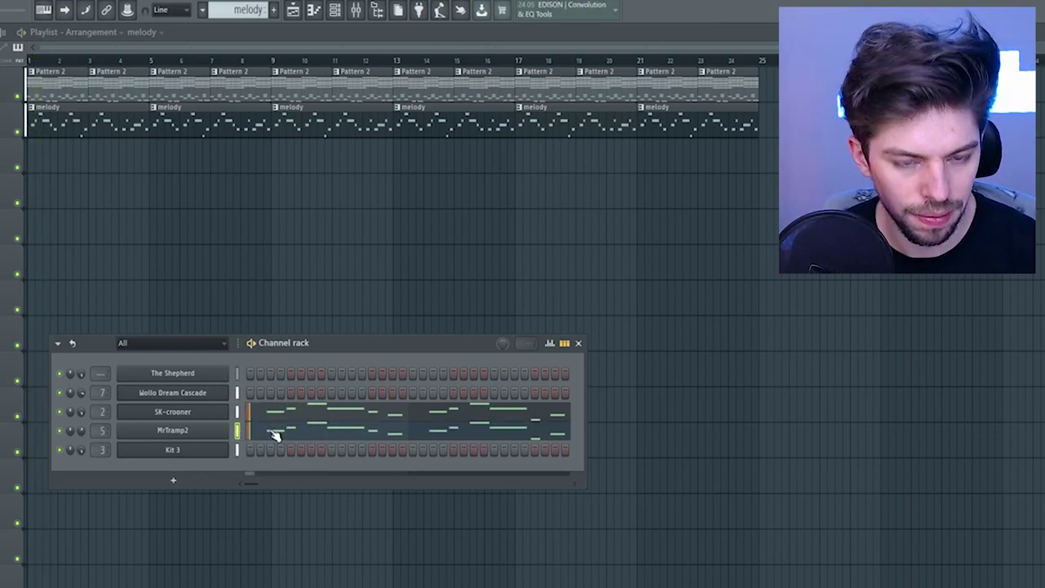
# - Cut the melody from the MrTramp2 channel and paste it into the Wollo Dream Cascade channel
pyautogui.hotkey('ctrl', 'x')
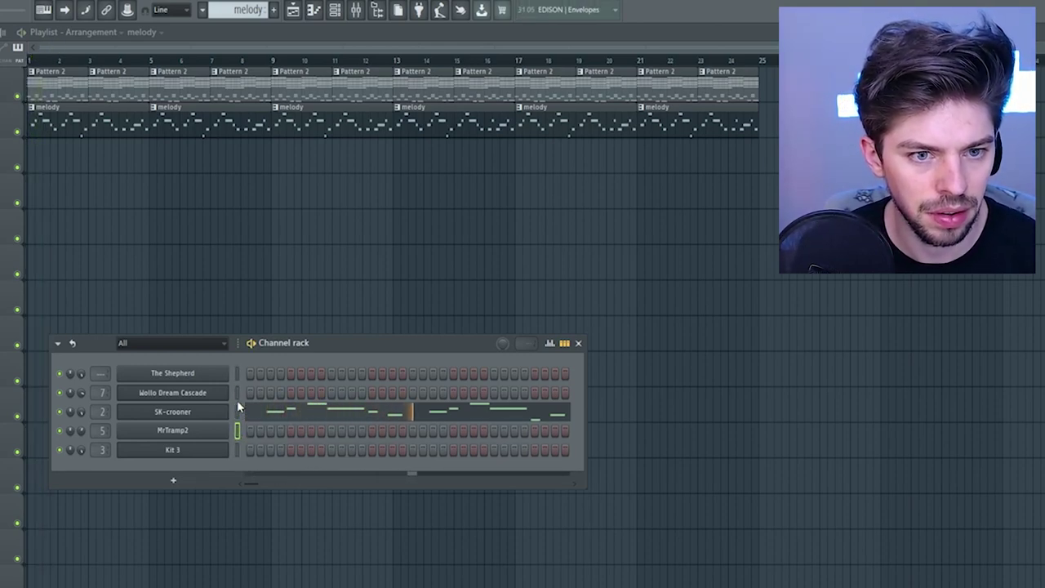
pyautogui.click(237, 393)
pyautogui.hotkey('ctrl', 'v')
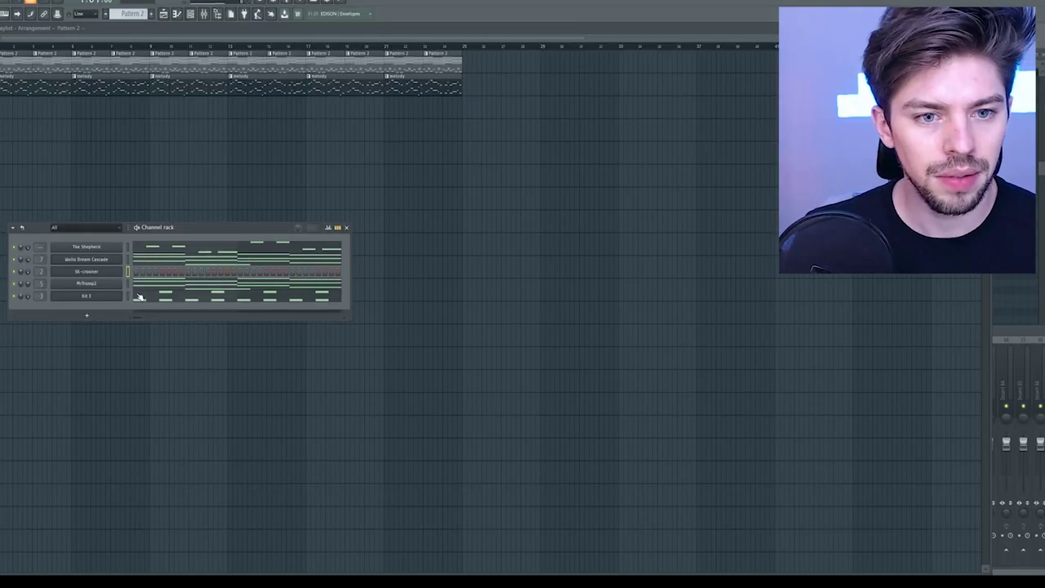
# - Add a drum note on the offbeat after beat 1 in Pattern 2's Kit 3 piano roll and raise it to G#3
pyautogui.press('F7')
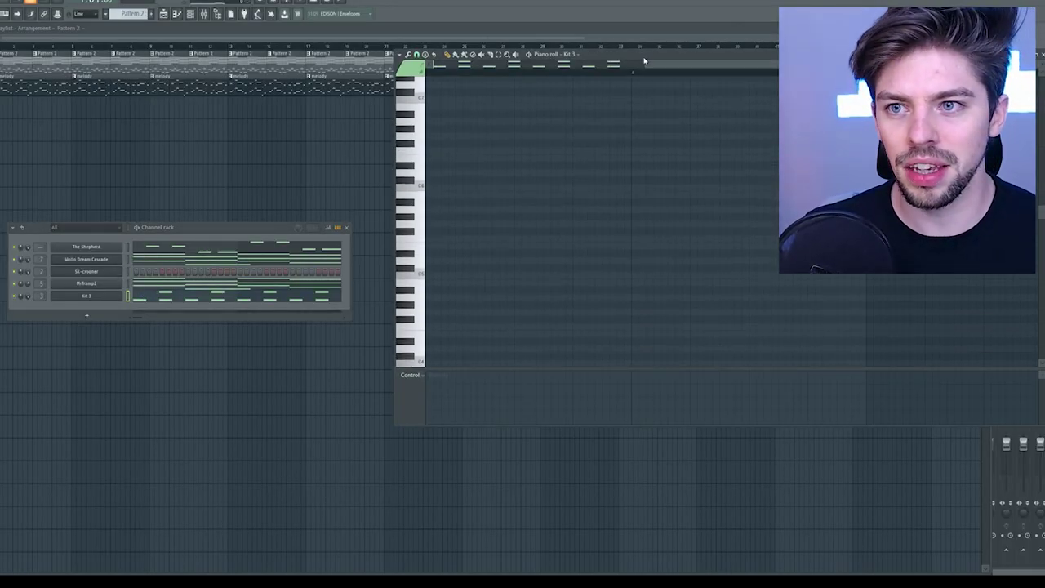
pyautogui.moveTo(648, 63); pyautogui.dragTo(259, 133)
pyautogui.scroll(-6, 479, 226)
pyautogui.click(460, 239)
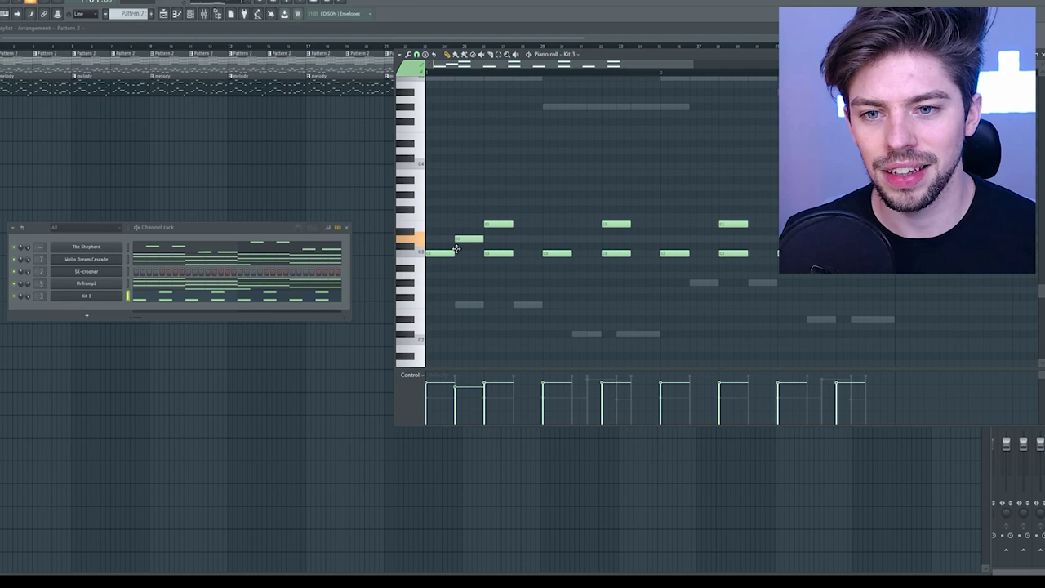
pyautogui.moveTo(457, 239); pyautogui.dragTo(457, 194)
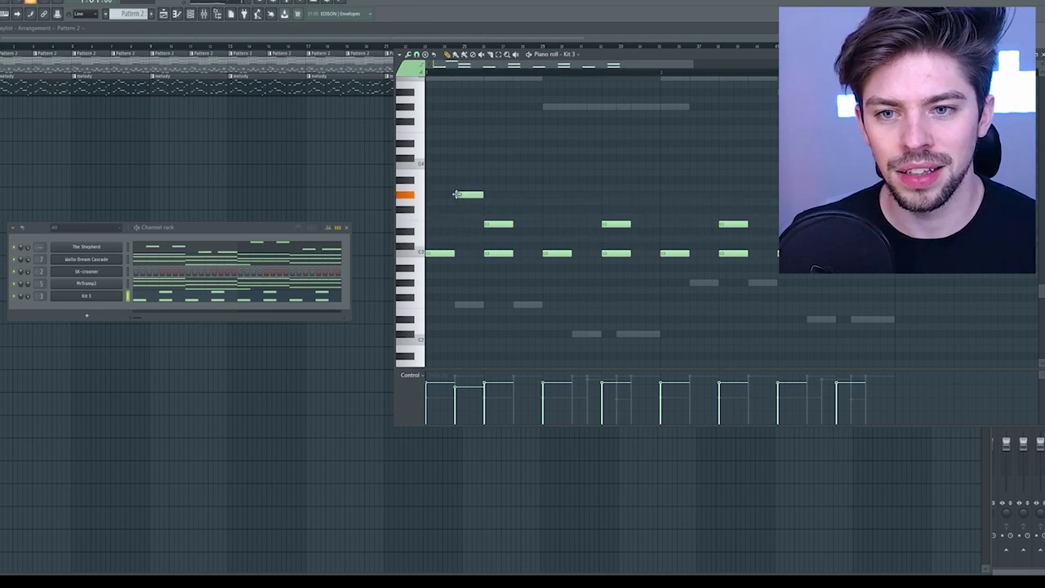